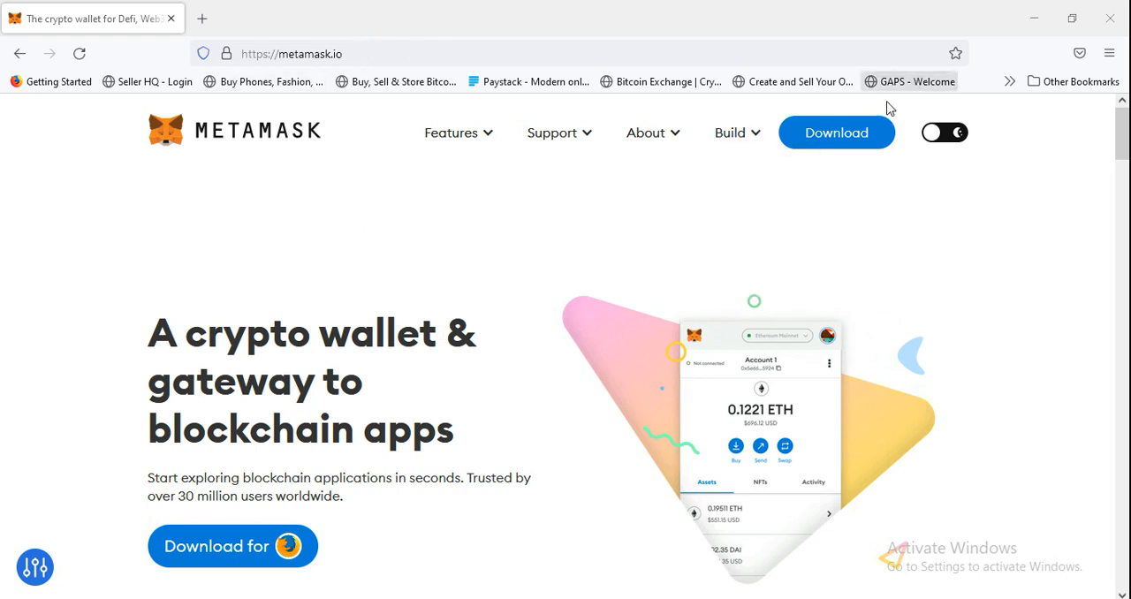
Go to the MetaMask download page and open the Firefox add-on listing for MetaMask.
click(846, 143)
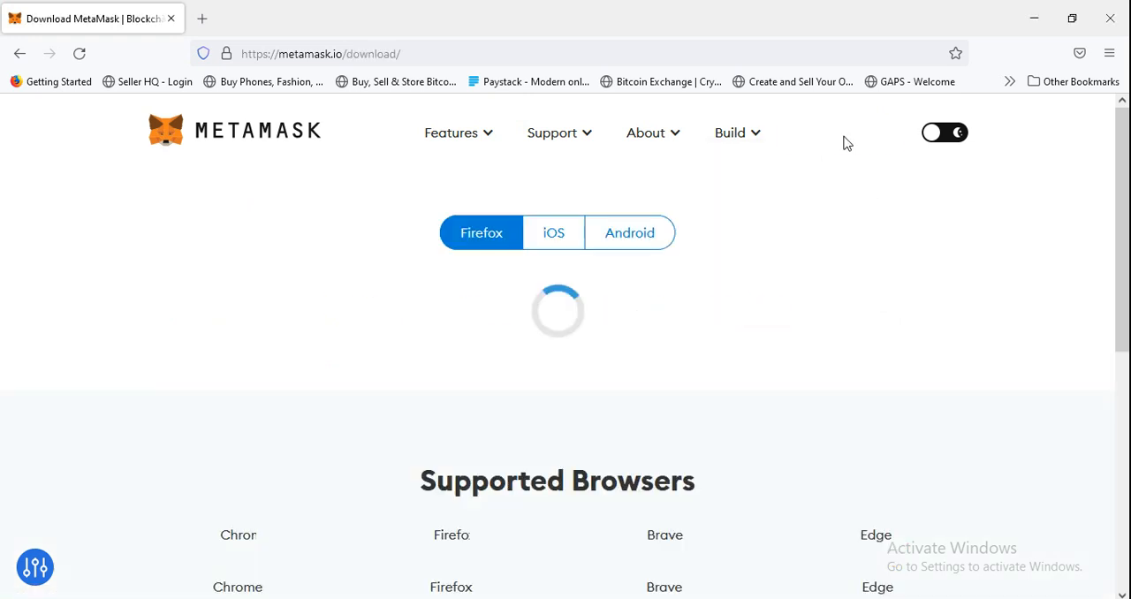
scroll(875, 261, down, 2)
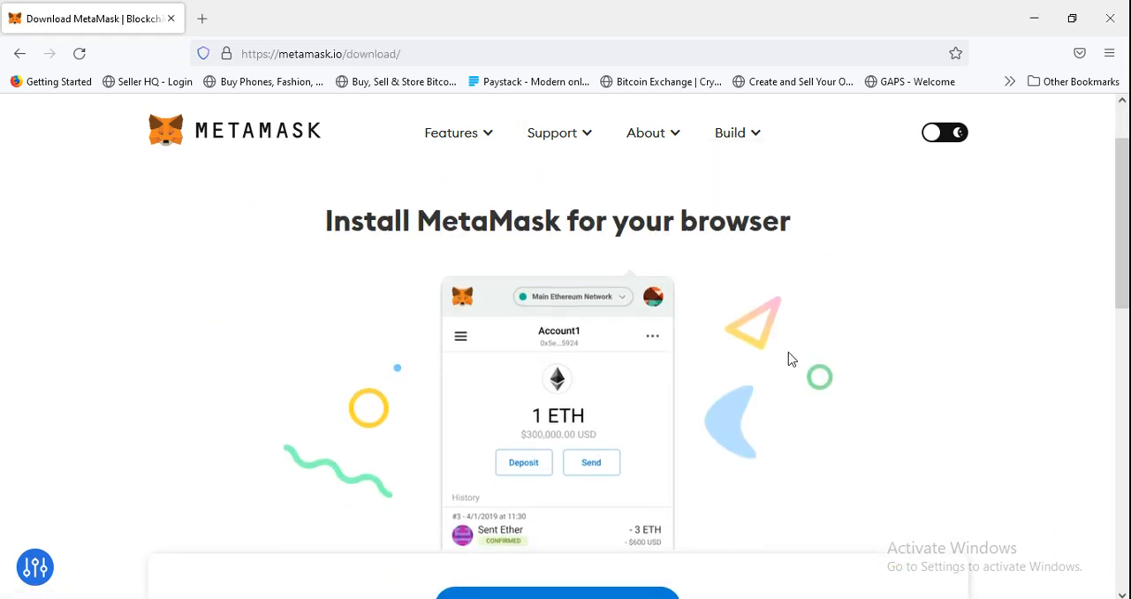
scroll(791, 360, up, 2)
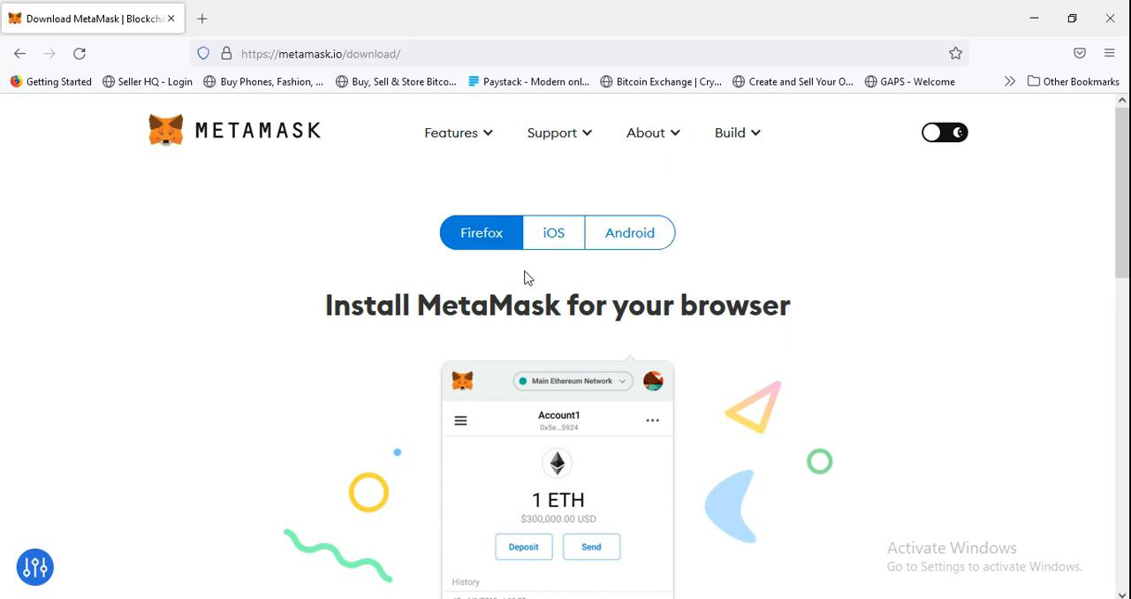
scroll(525, 283, down, 4)
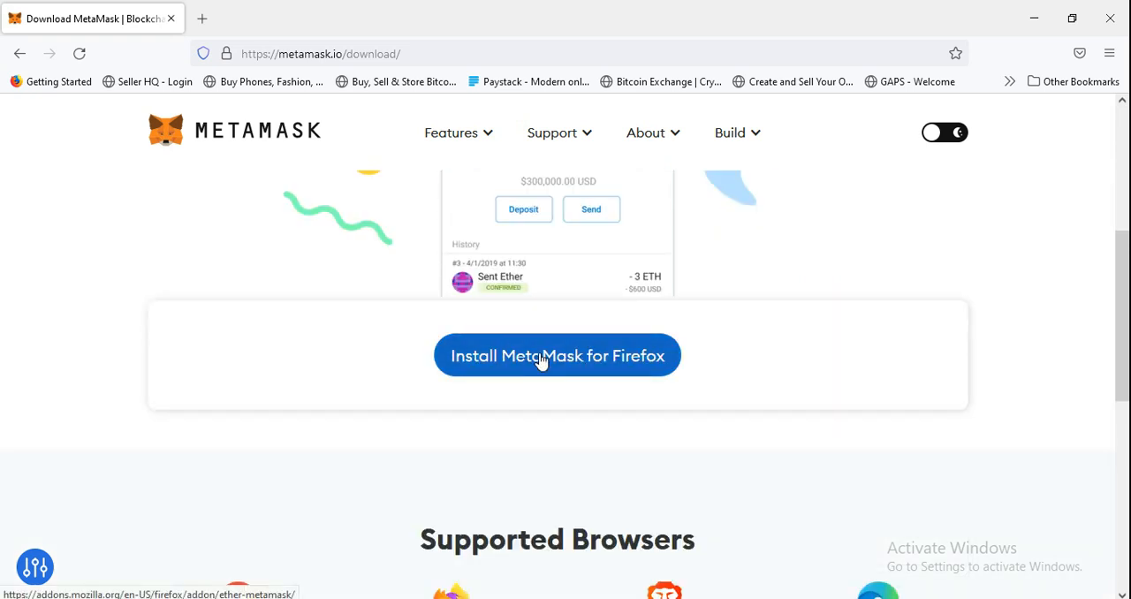
click(542, 361)
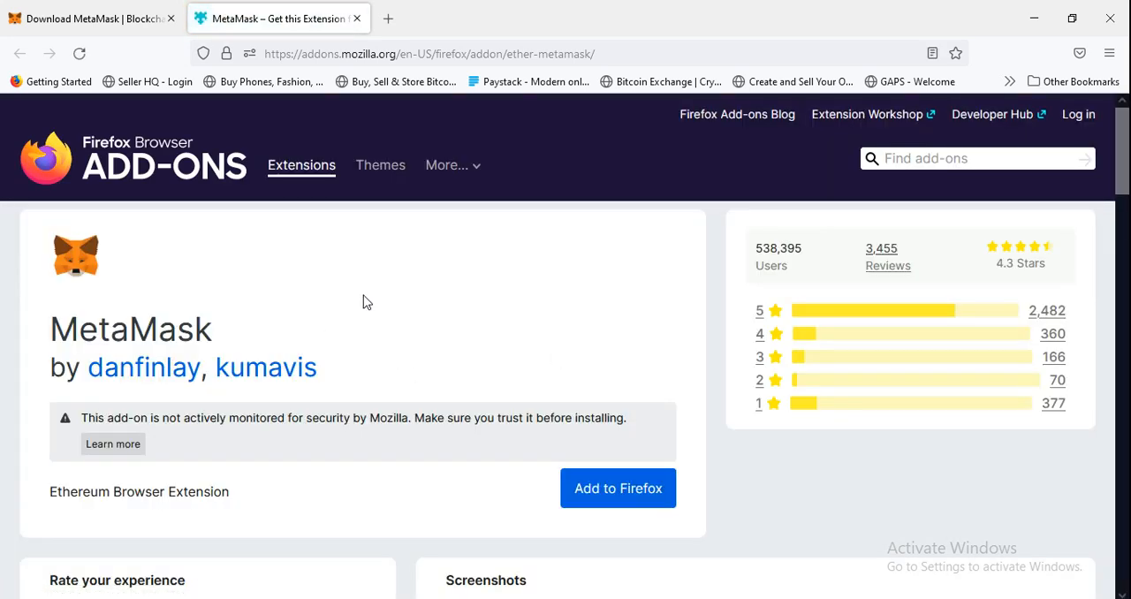
Add the MetaMask extension to Firefox, accepting its permissions and acknowledging the installation notice.
scroll(336, 333, down, 2)
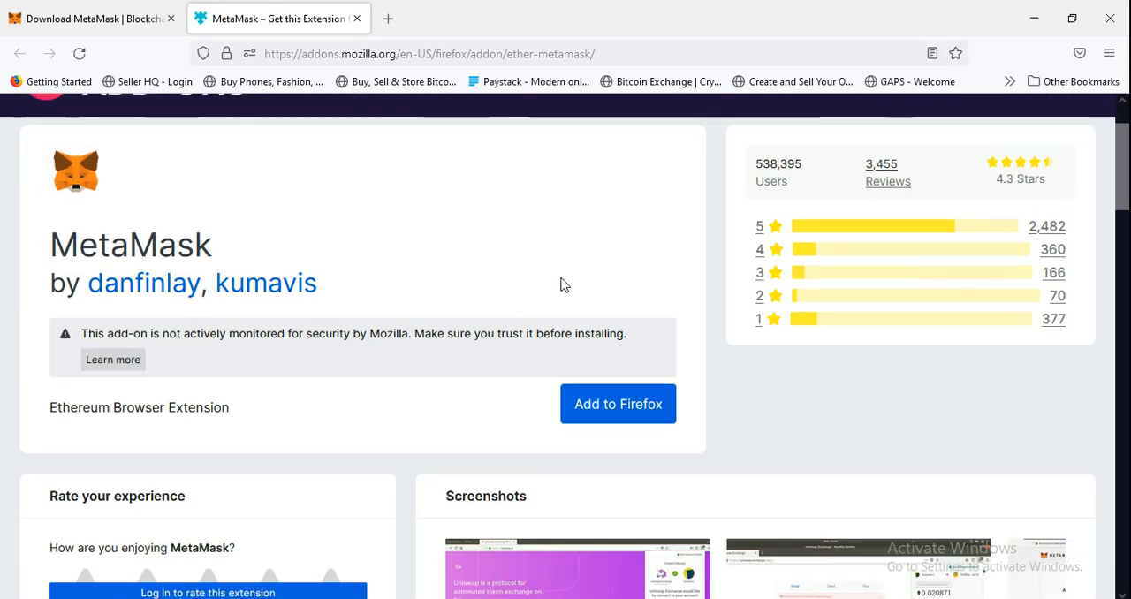
click(636, 406)
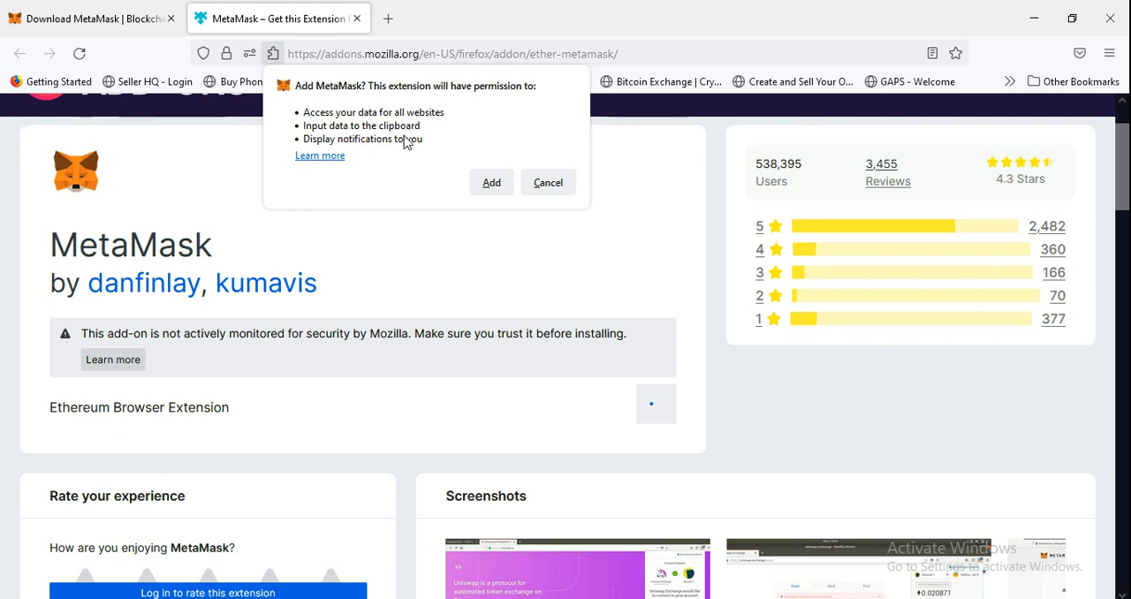
click(502, 185)
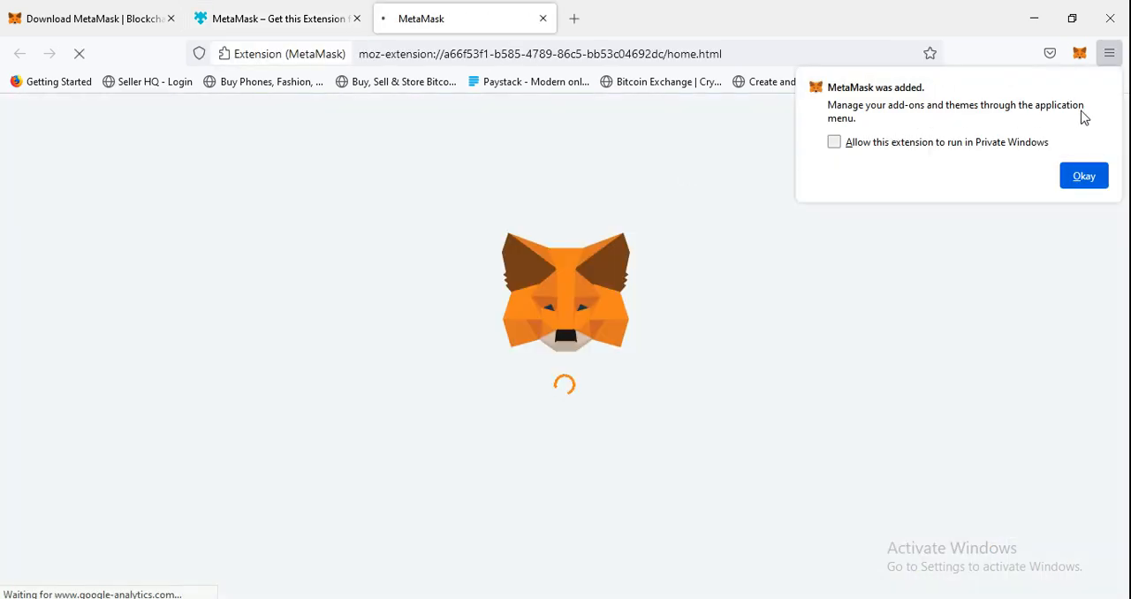
click(1093, 177)
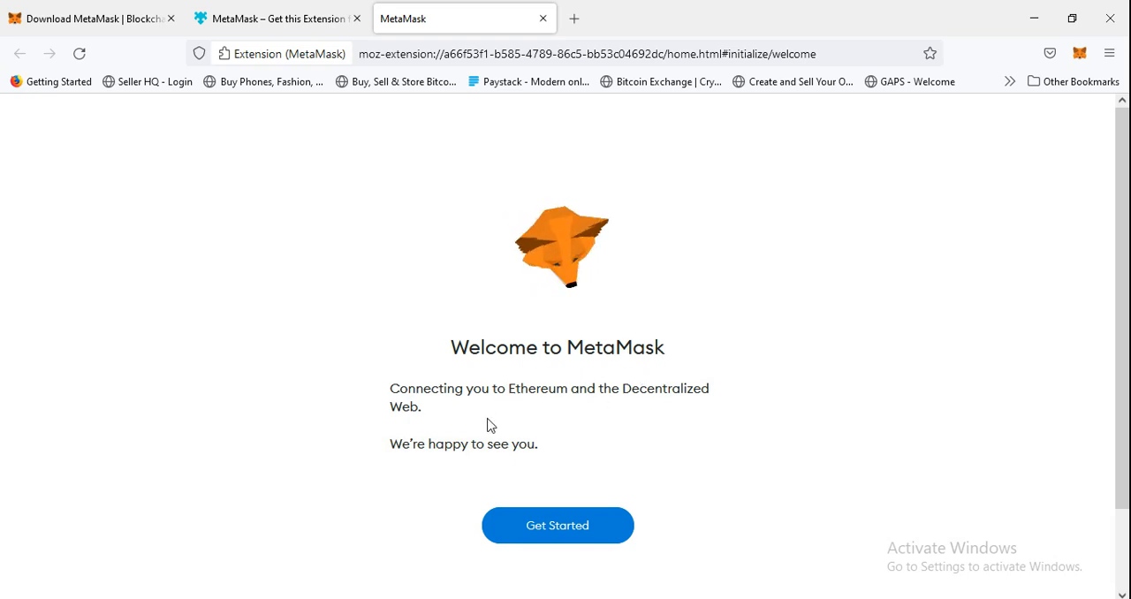
Start the MetaMask setup and agree to the gathering of anonymized usage data.
scroll(522, 415, down, 2)
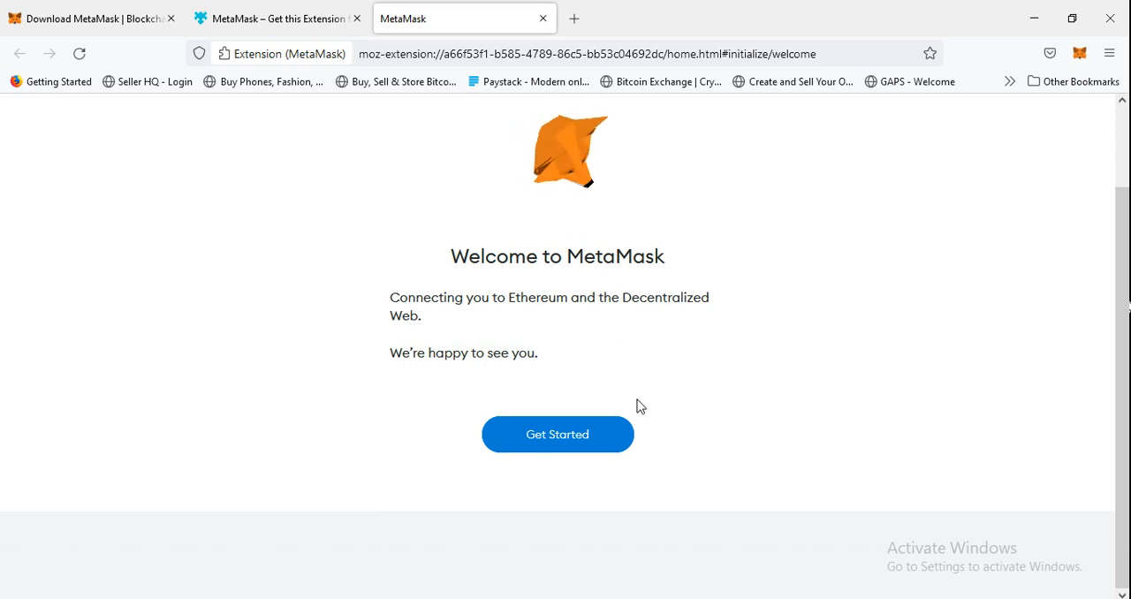
click(551, 439)
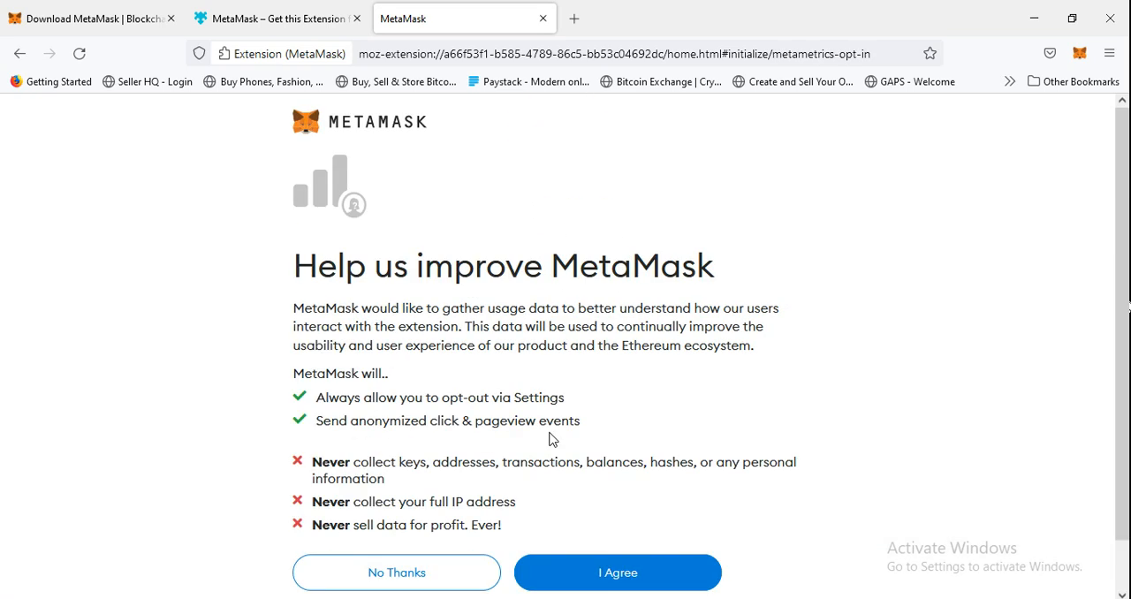
scroll(442, 283, down, 1)
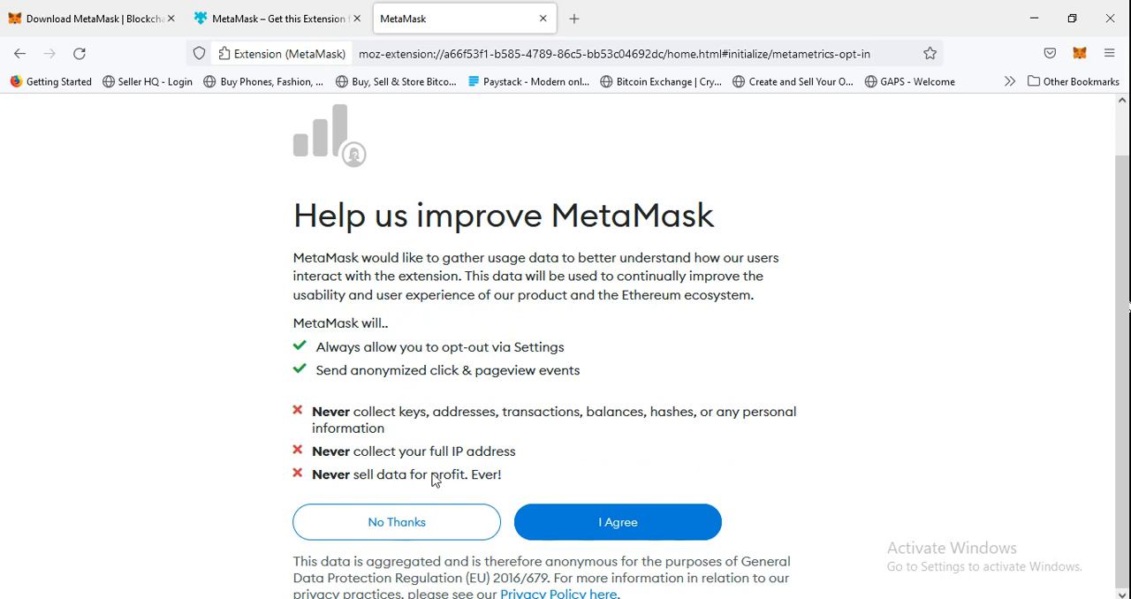
click(637, 529)
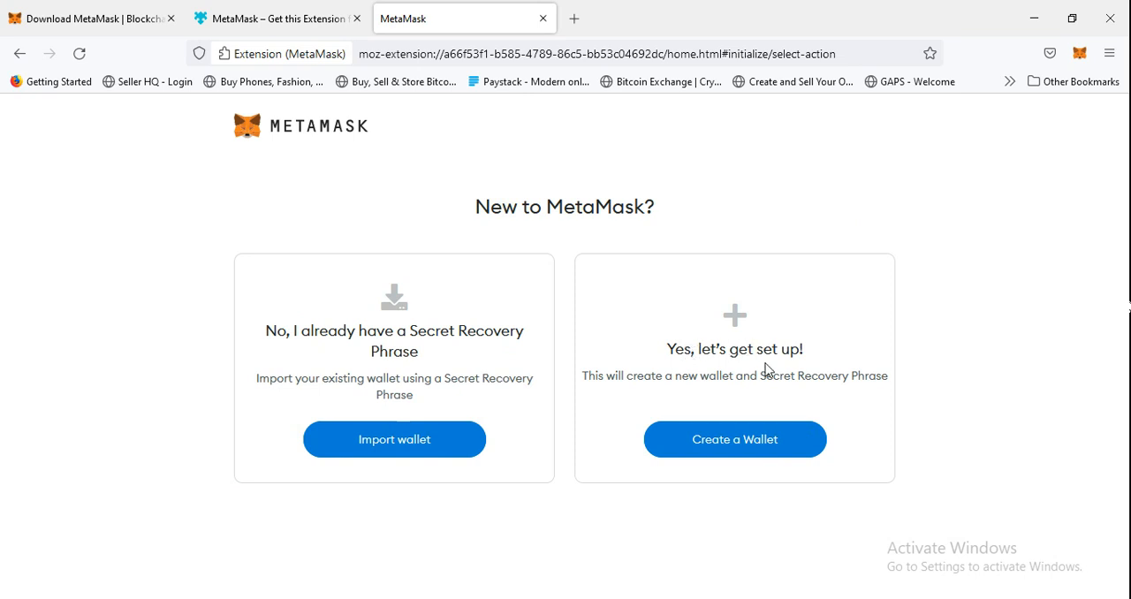
Choose to create a new wallet and enter the wallet password in both the new and confirm password fields.
click(748, 442)
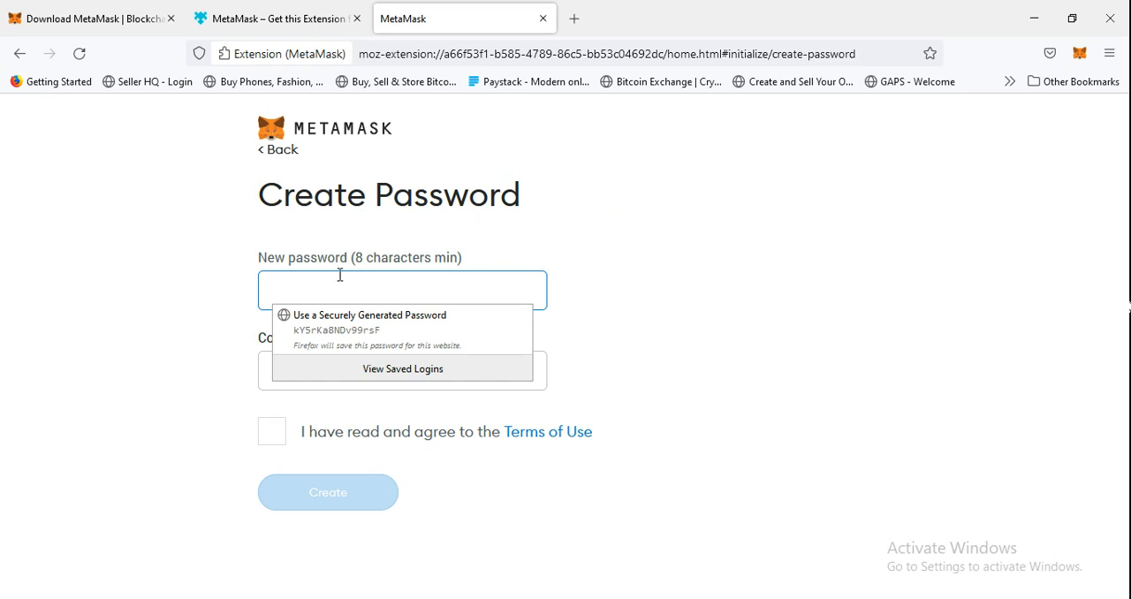
click(340, 288)
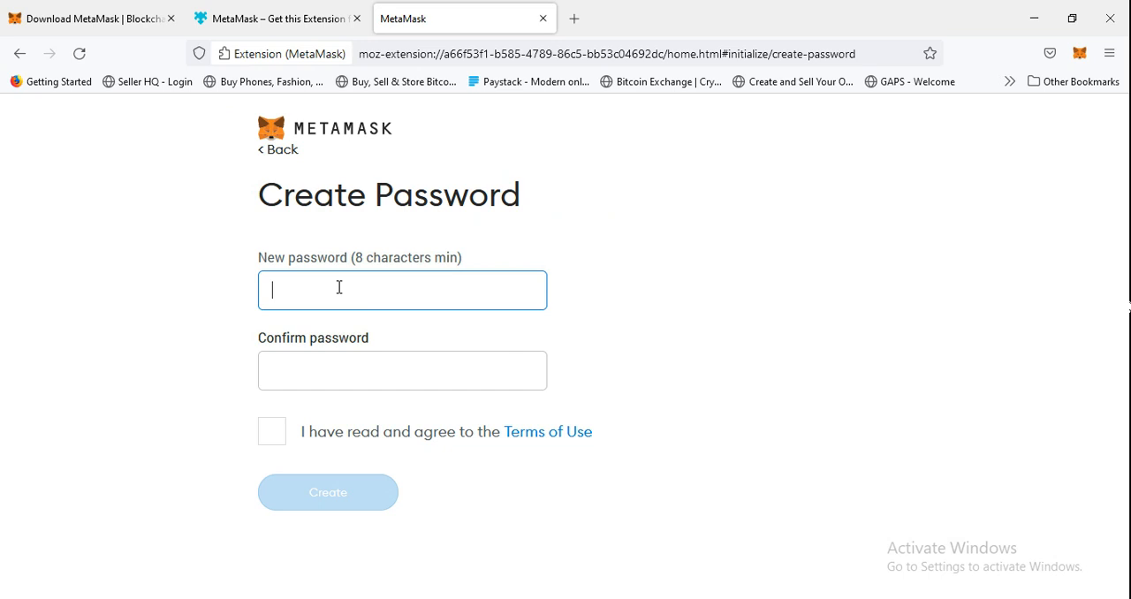
text(•)
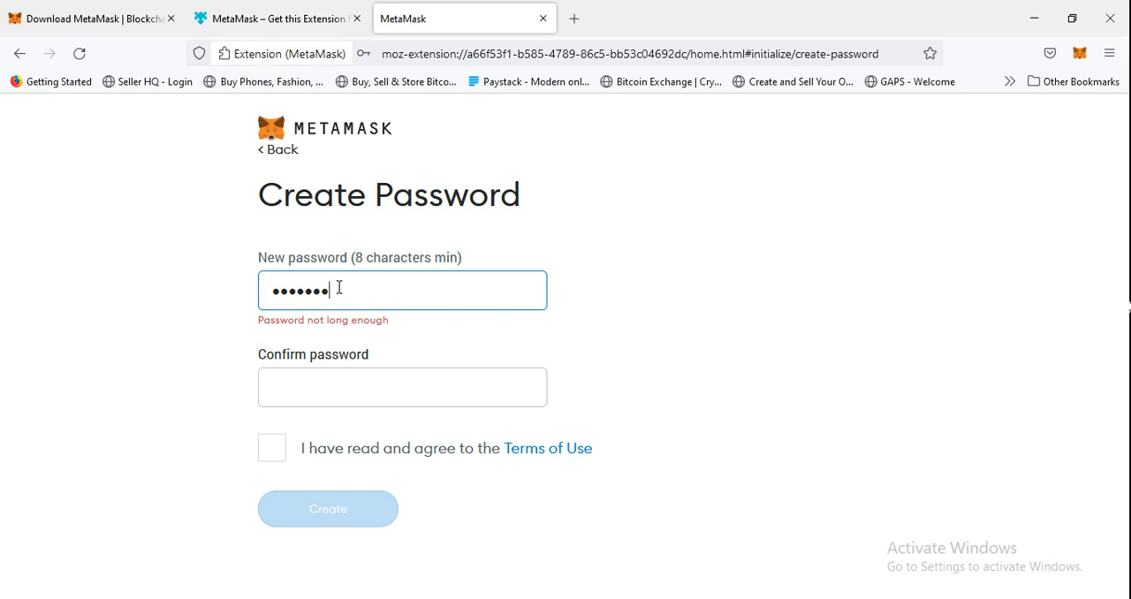
text(•)
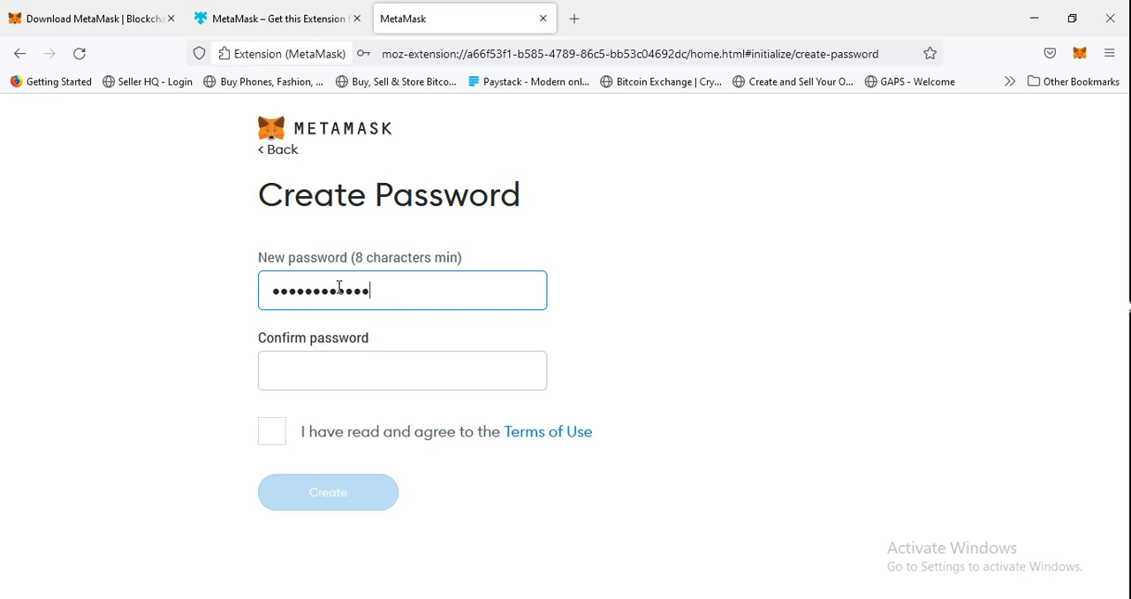
click(297, 376)
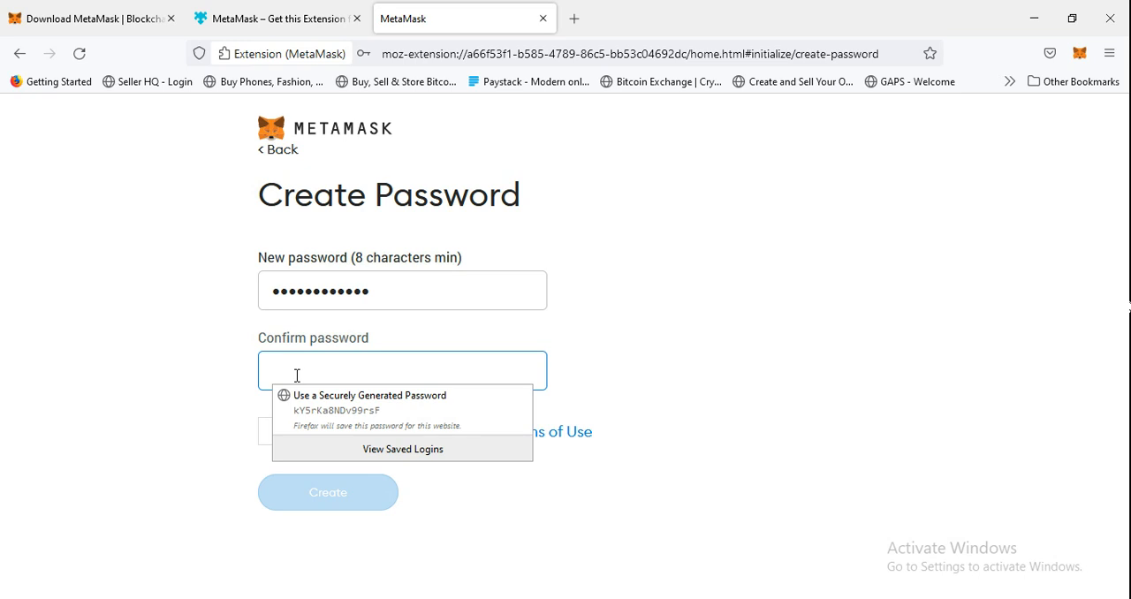
text(•)
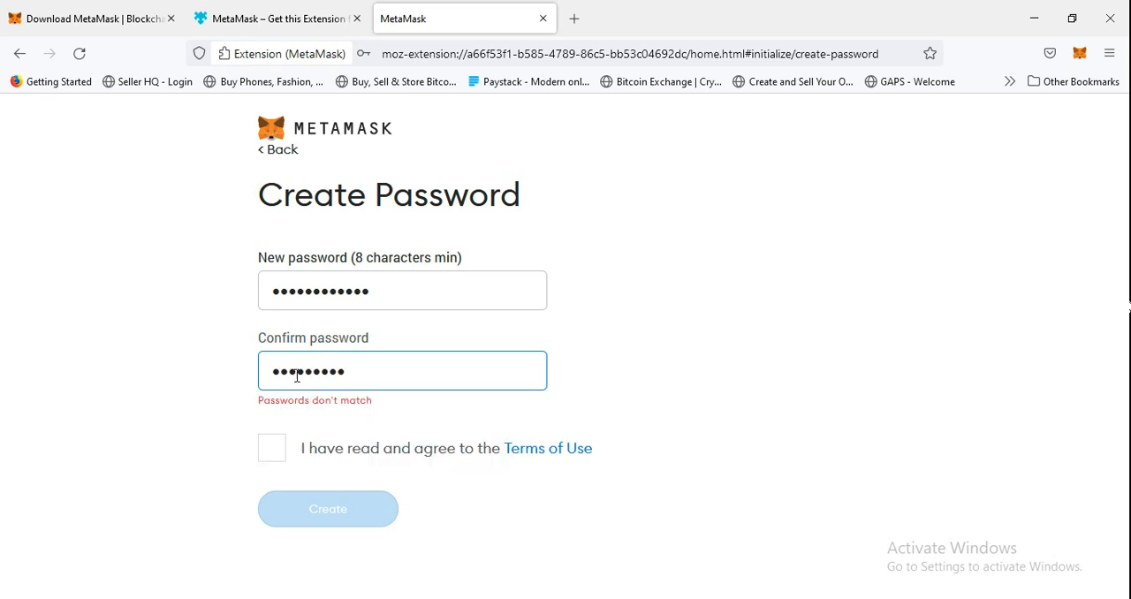
text(•)
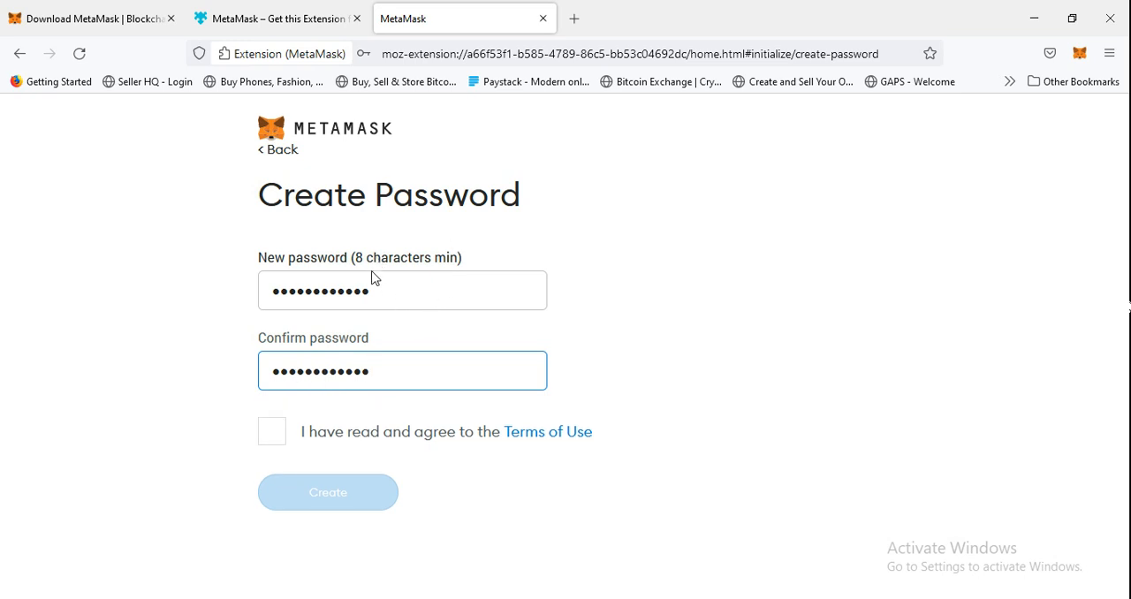
Agree to the Terms of Use and create the wallet, declining to save its password in the browser.
click(278, 436)
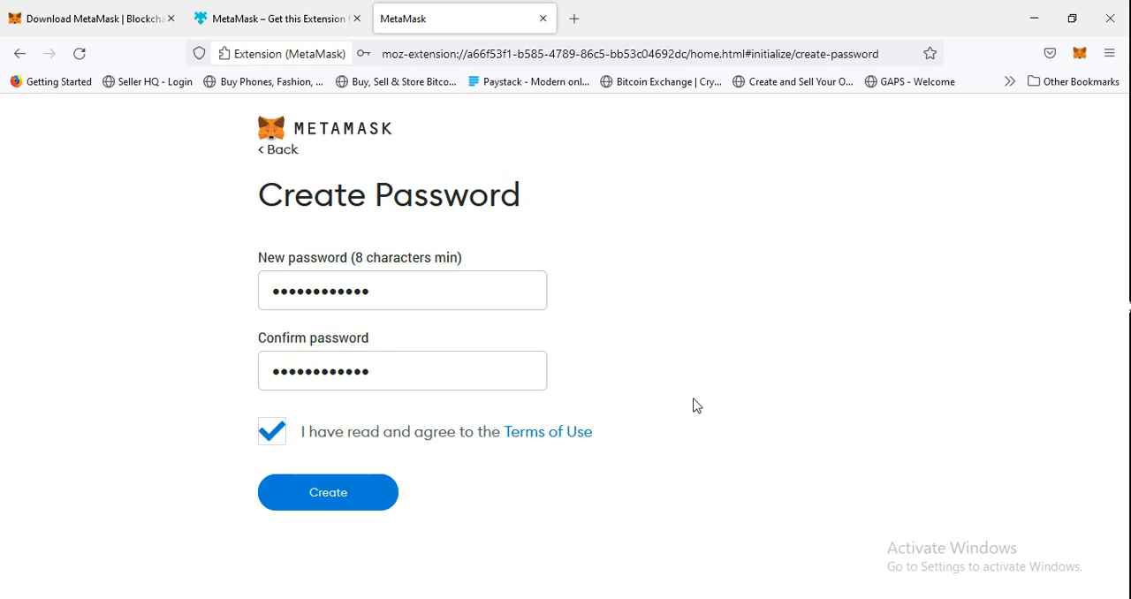
click(340, 492)
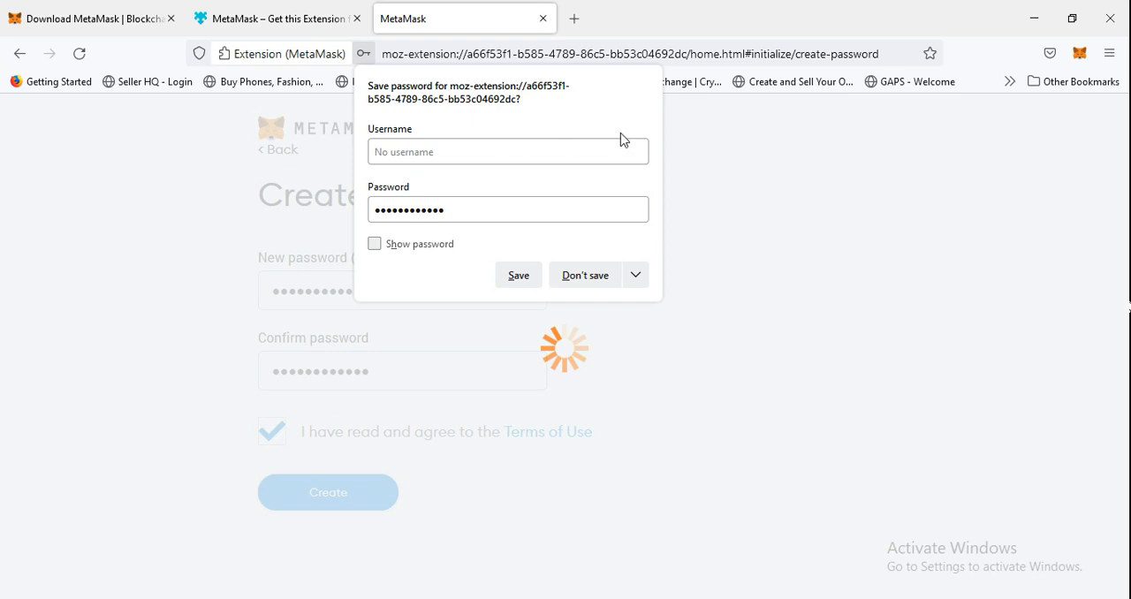
click(567, 278)
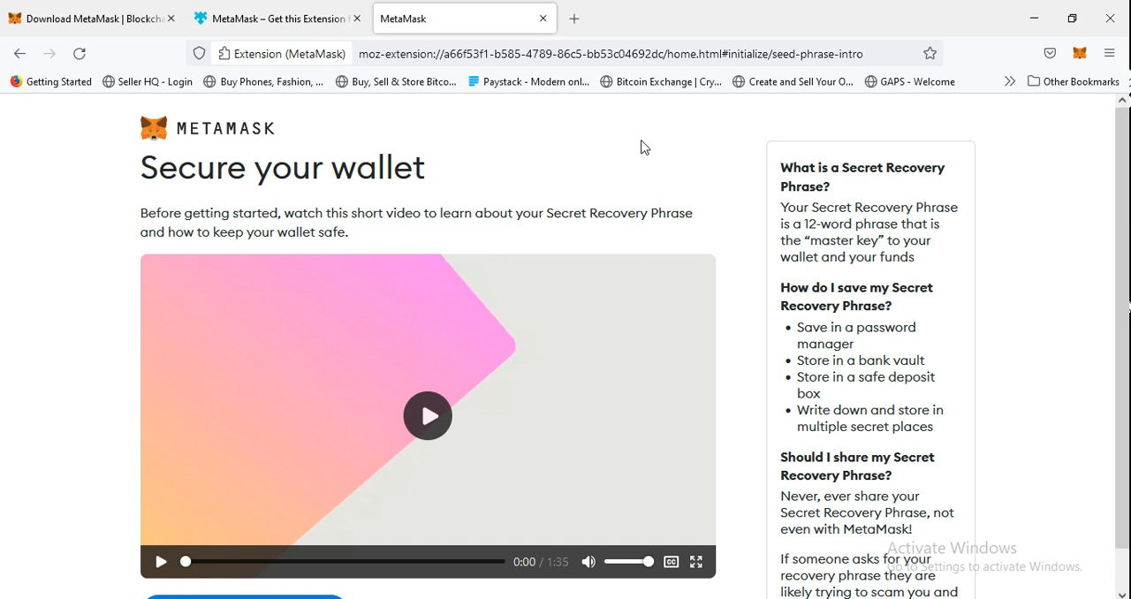
Continue past the wallet security introduction without playing the video and reveal the Secret Recovery Phrase.
scroll(722, 166, down, 1)
scroll(735, 166, up, 1)
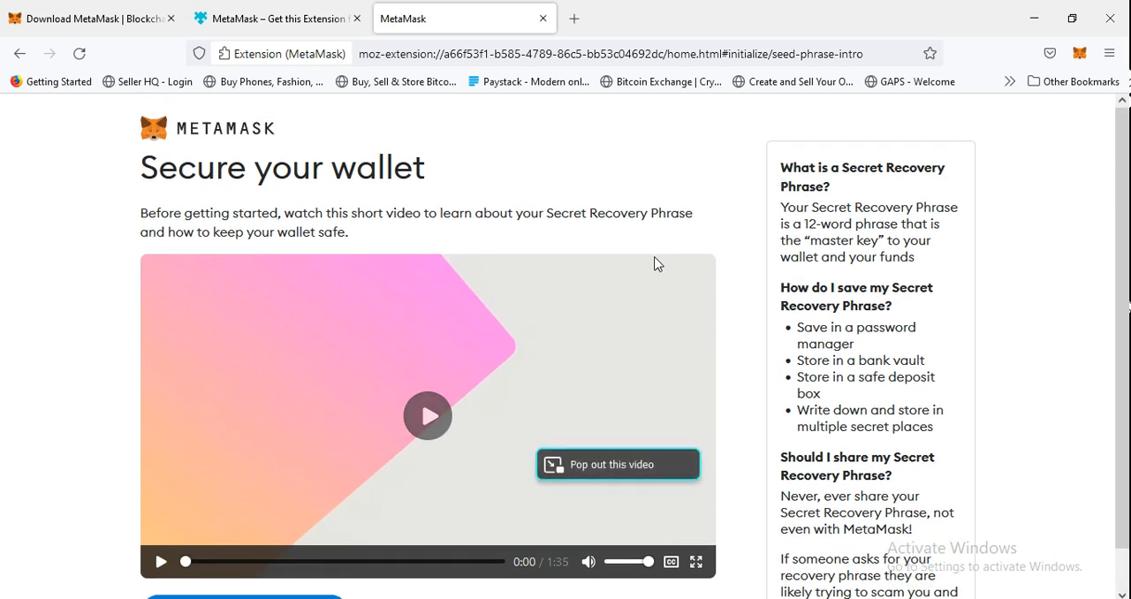
scroll(654, 241, down, 1)
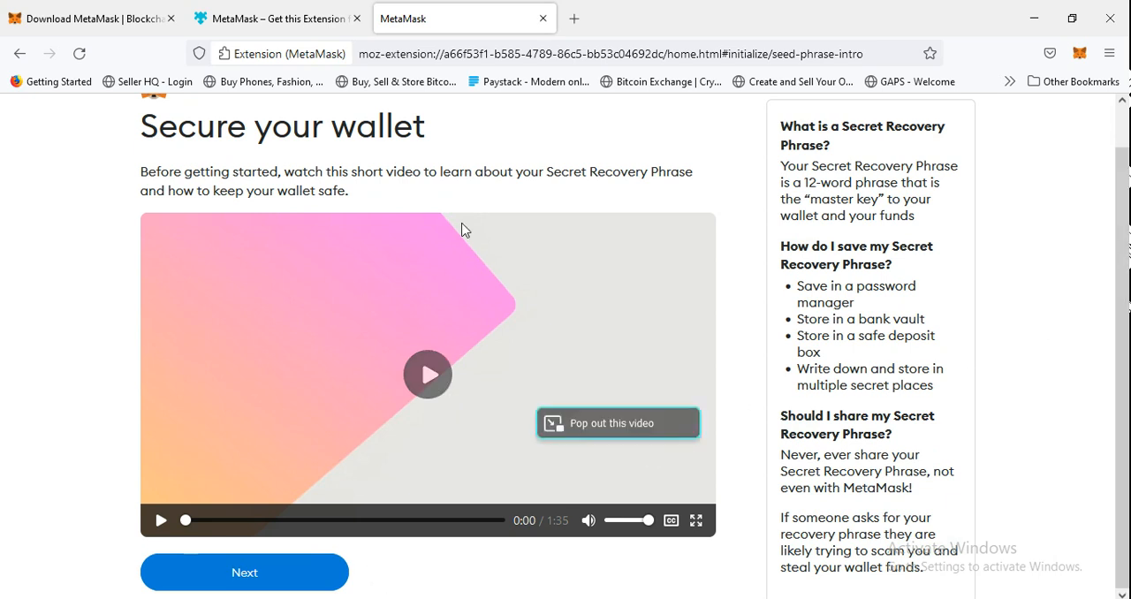
click(260, 579)
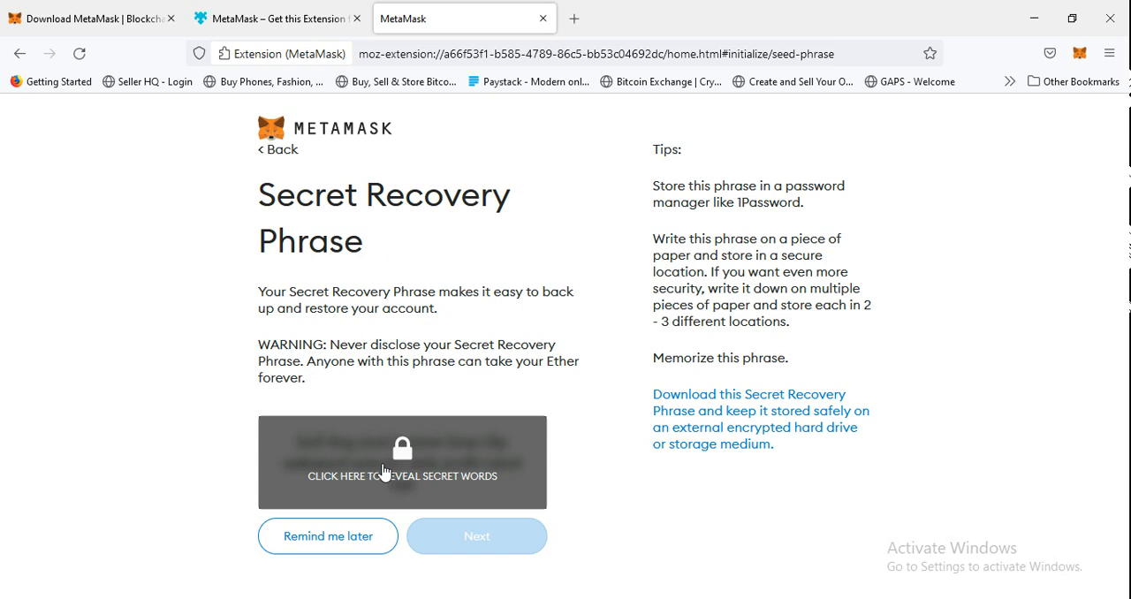
click(472, 467)
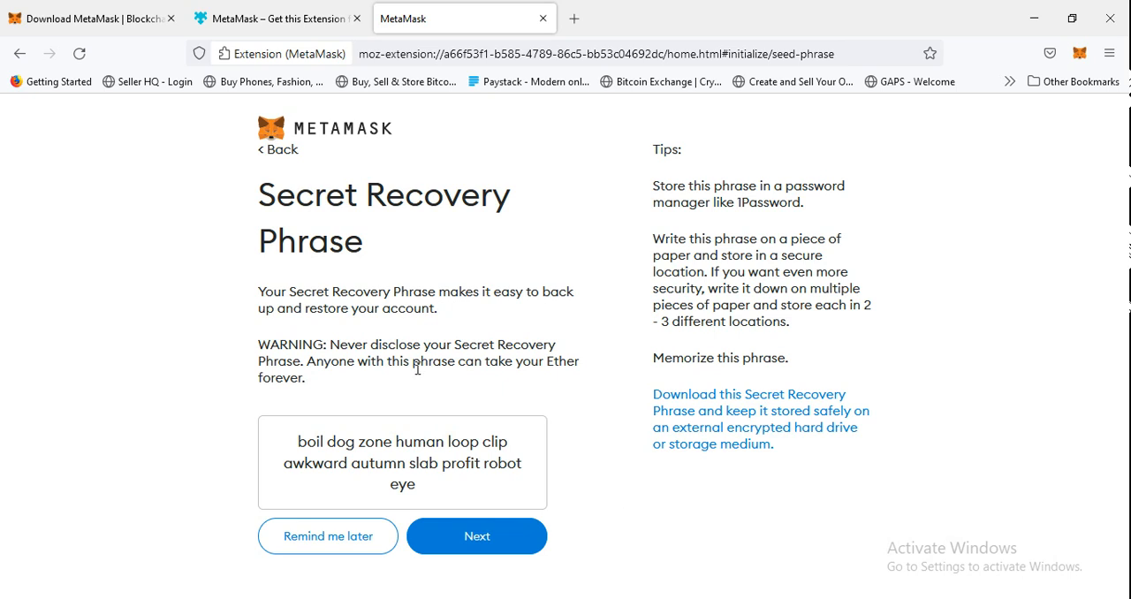
Confirm the Secret Recovery Phrase by selecting all of its words in the given order, and finish the wallet setup.
click(499, 547)
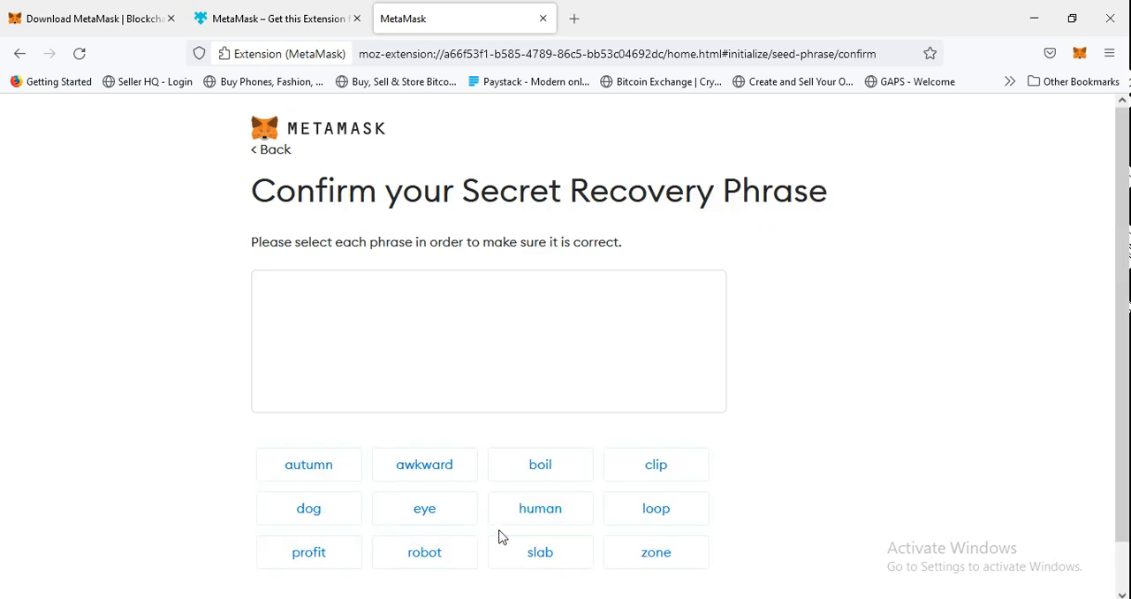
scroll(398, 299, down, 1)
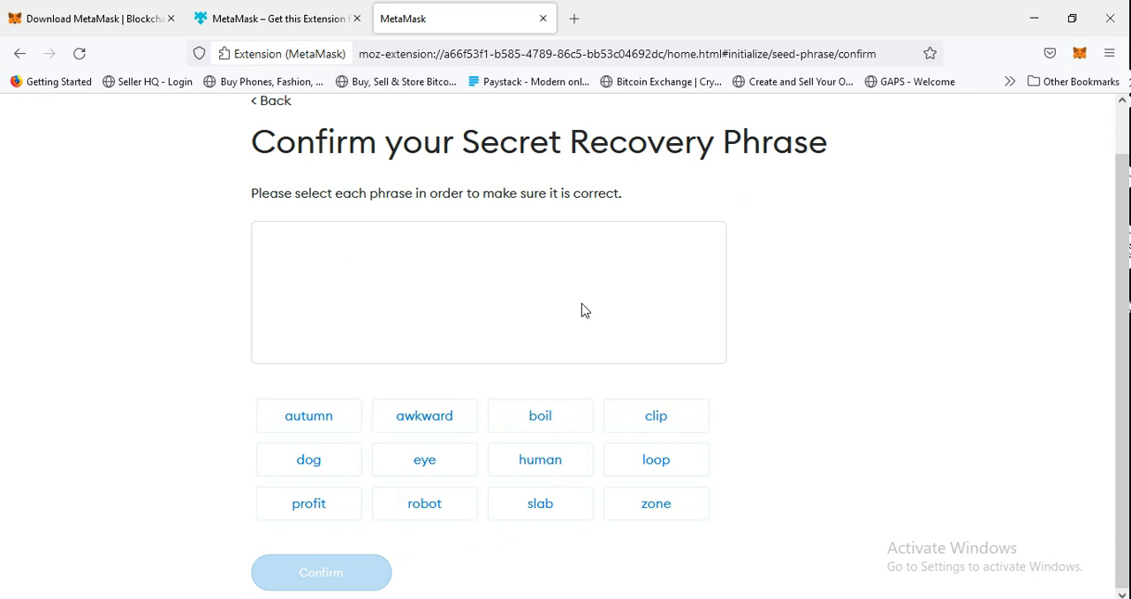
click(550, 425)
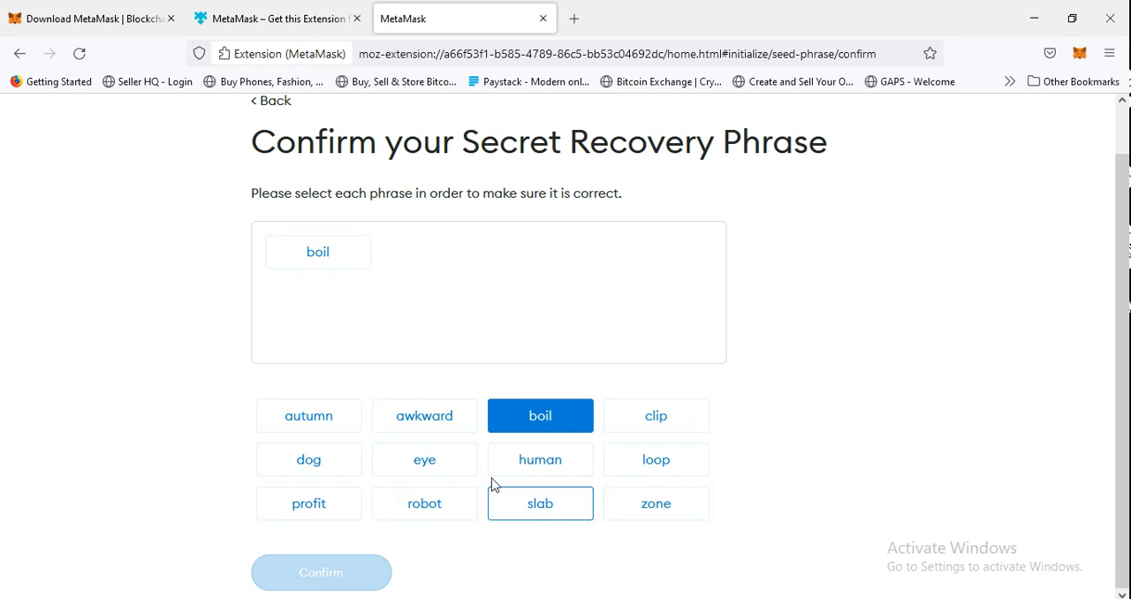
click(326, 468)
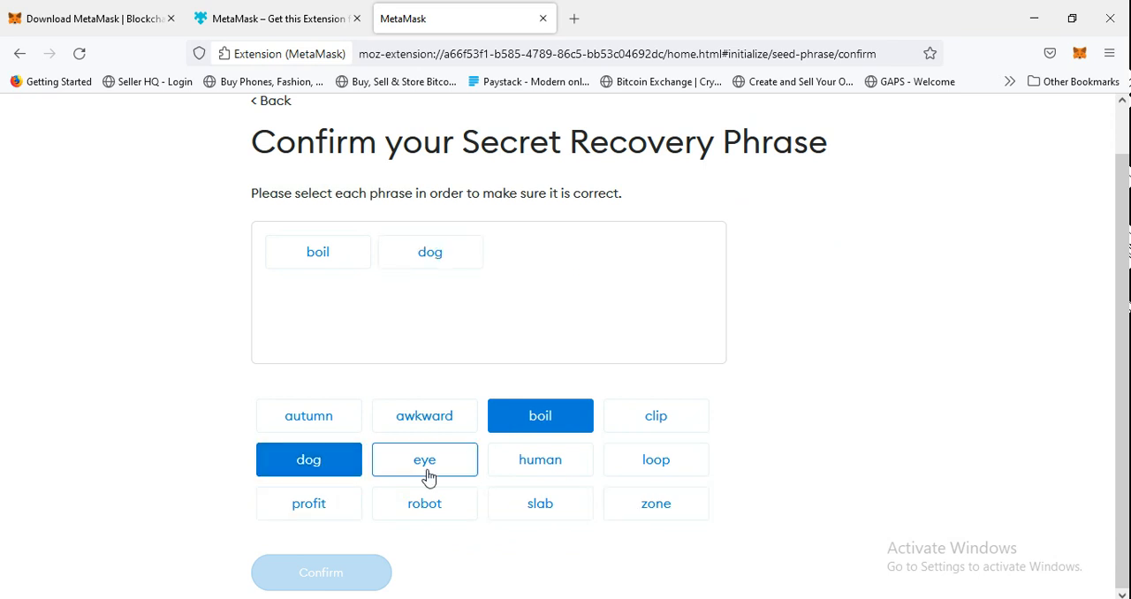
click(669, 517)
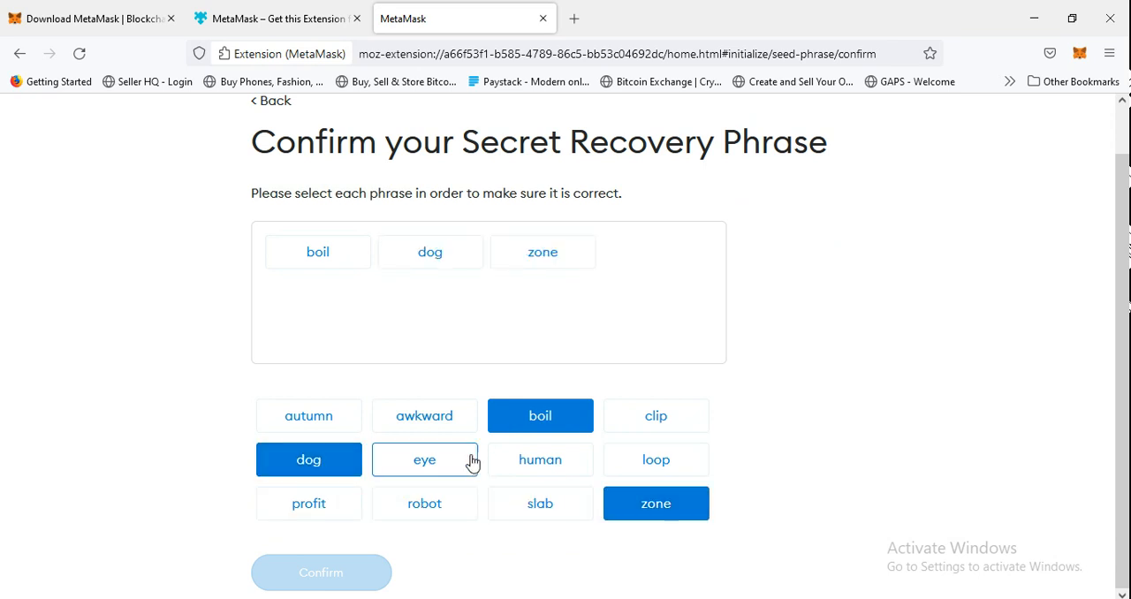
click(541, 463)
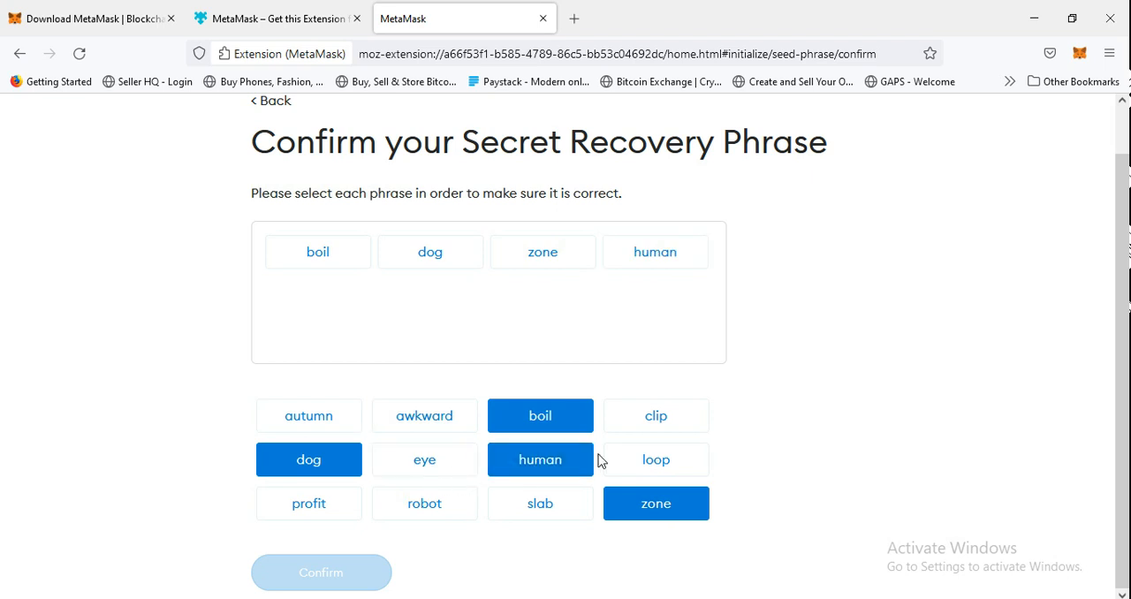
click(670, 467)
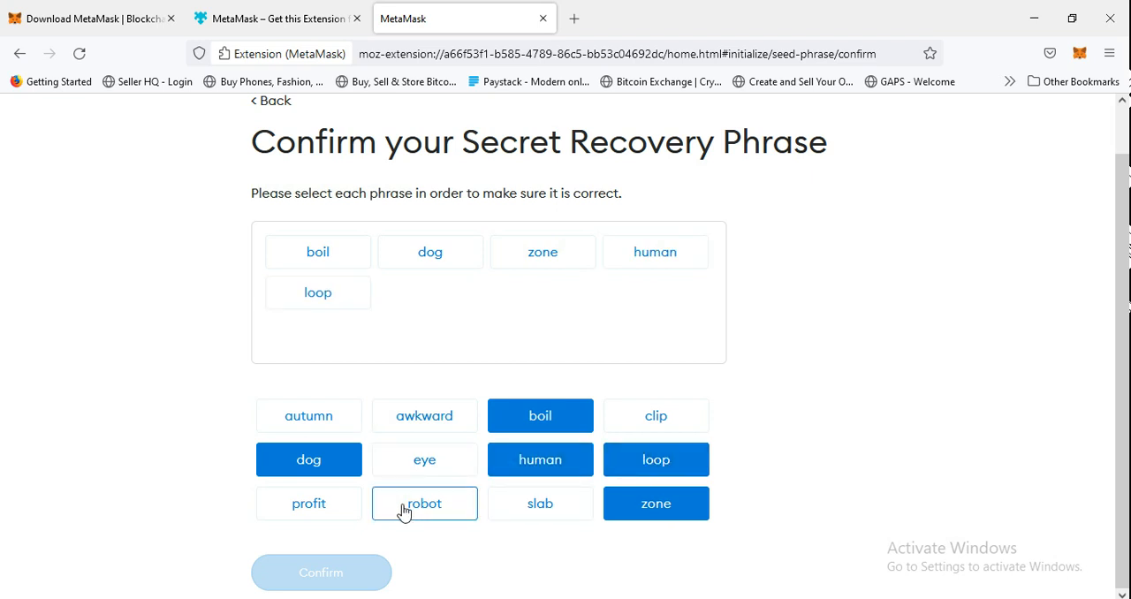
click(673, 414)
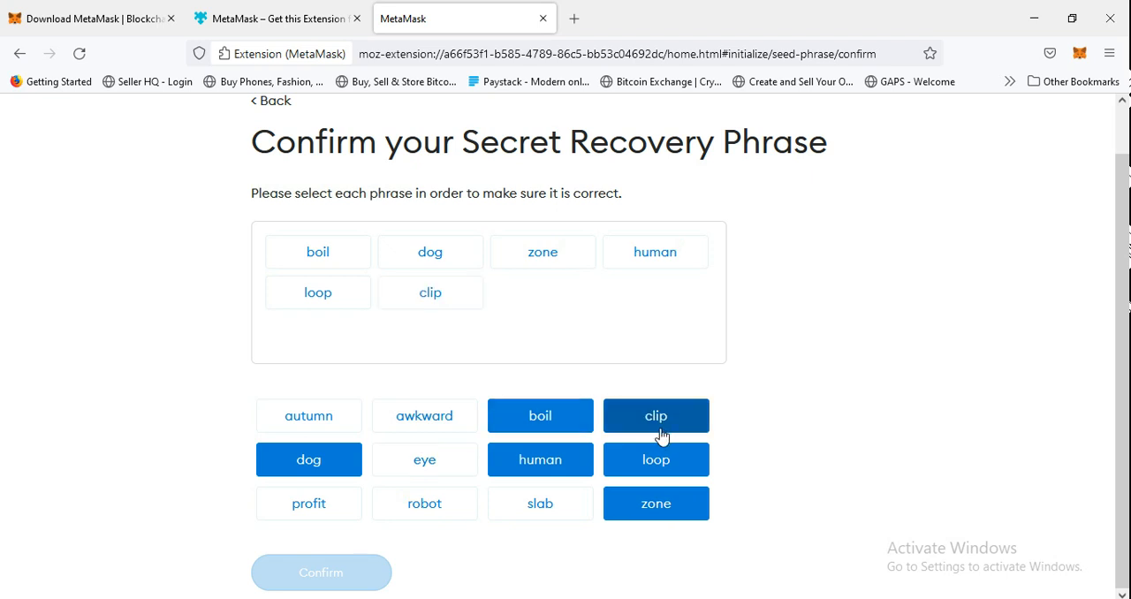
click(408, 419)
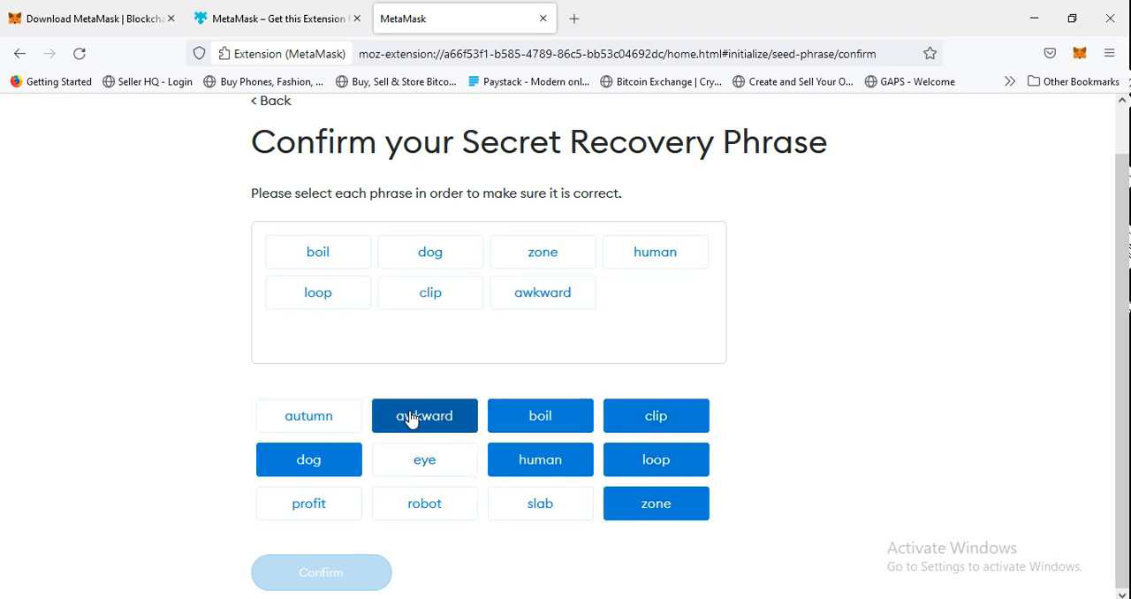
click(313, 426)
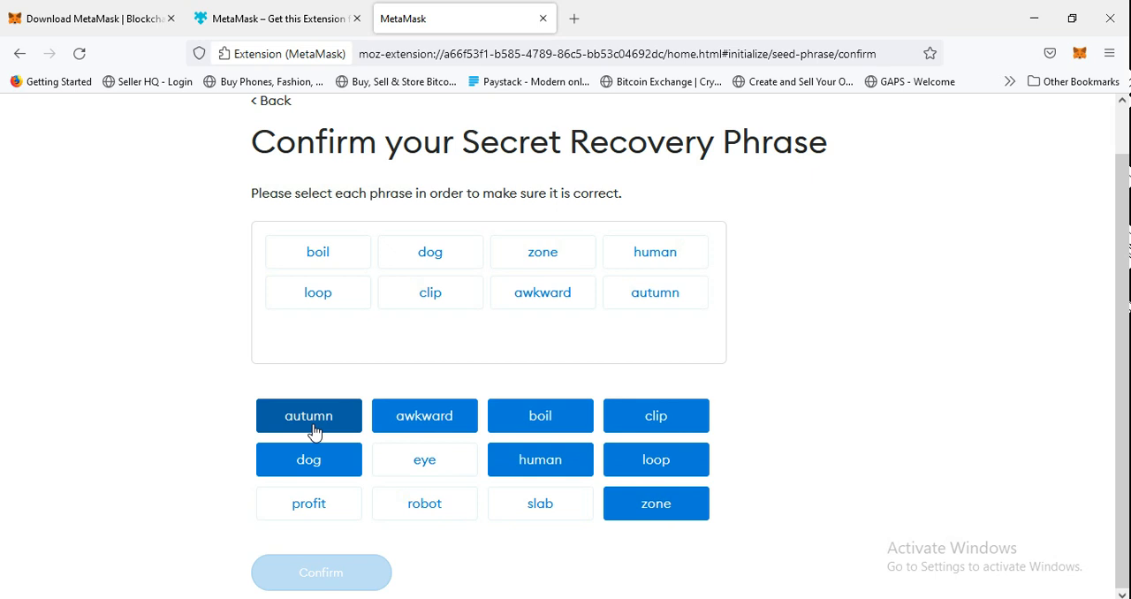
click(530, 519)
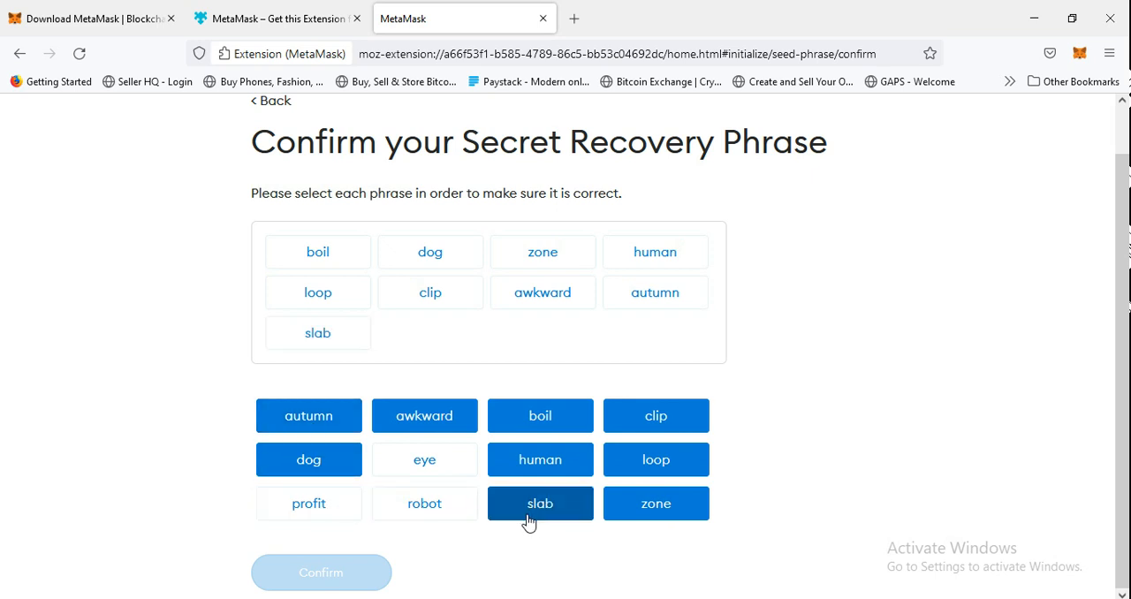
click(355, 511)
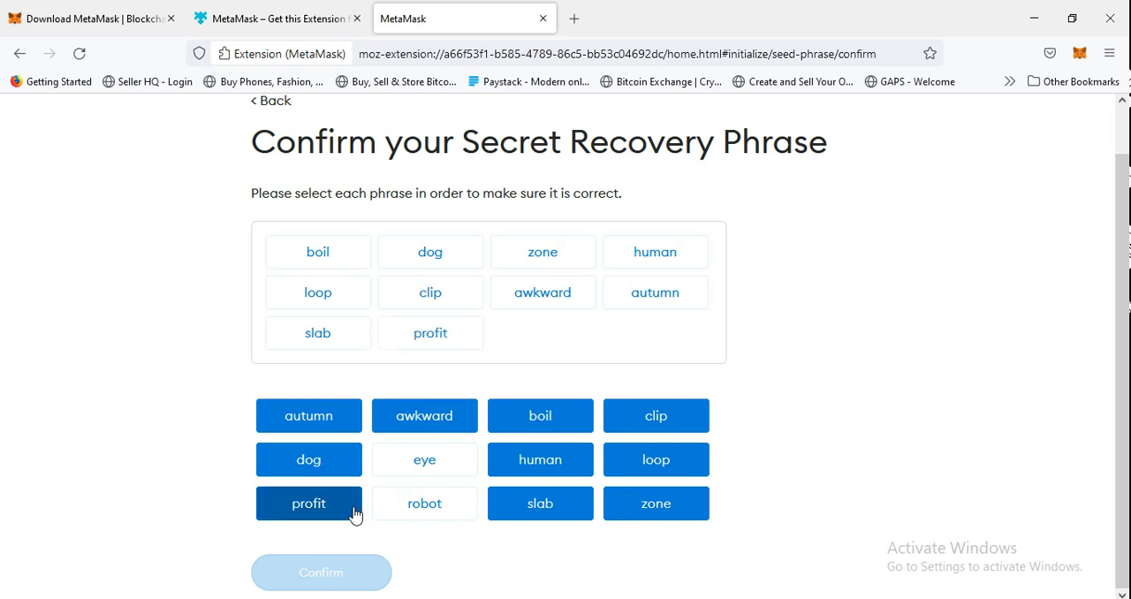
click(413, 505)
click(443, 477)
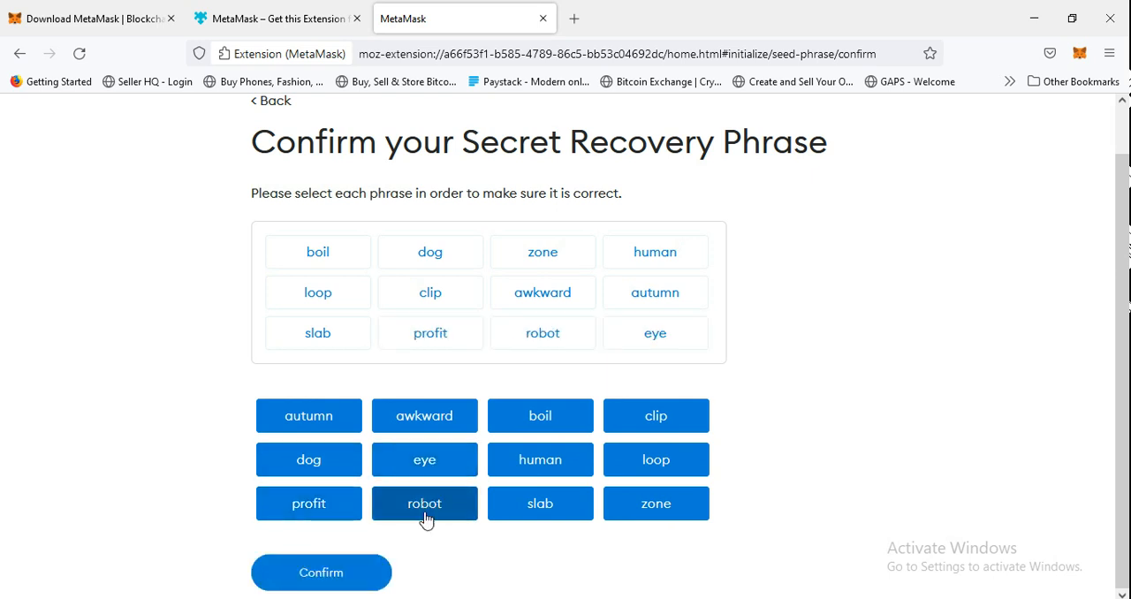
click(370, 571)
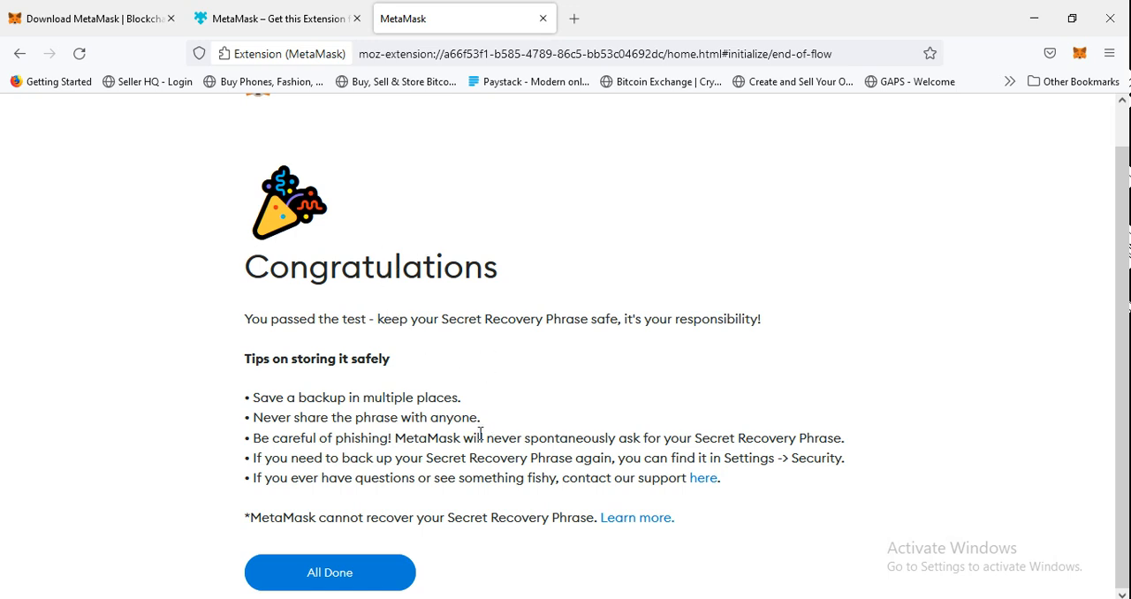
click(366, 581)
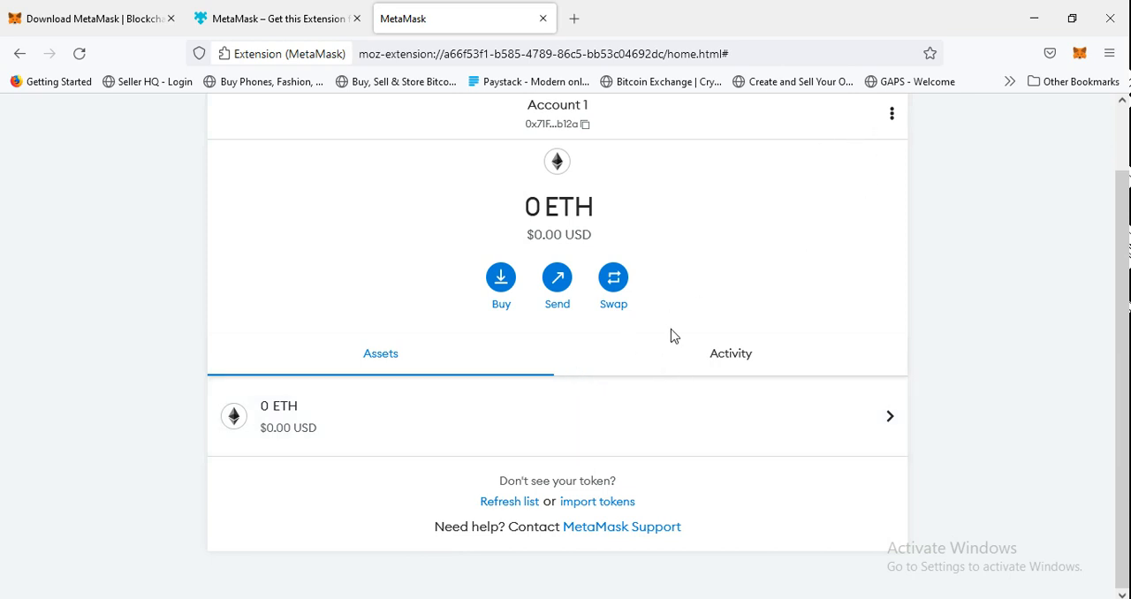
scroll(672, 332, up, 2)
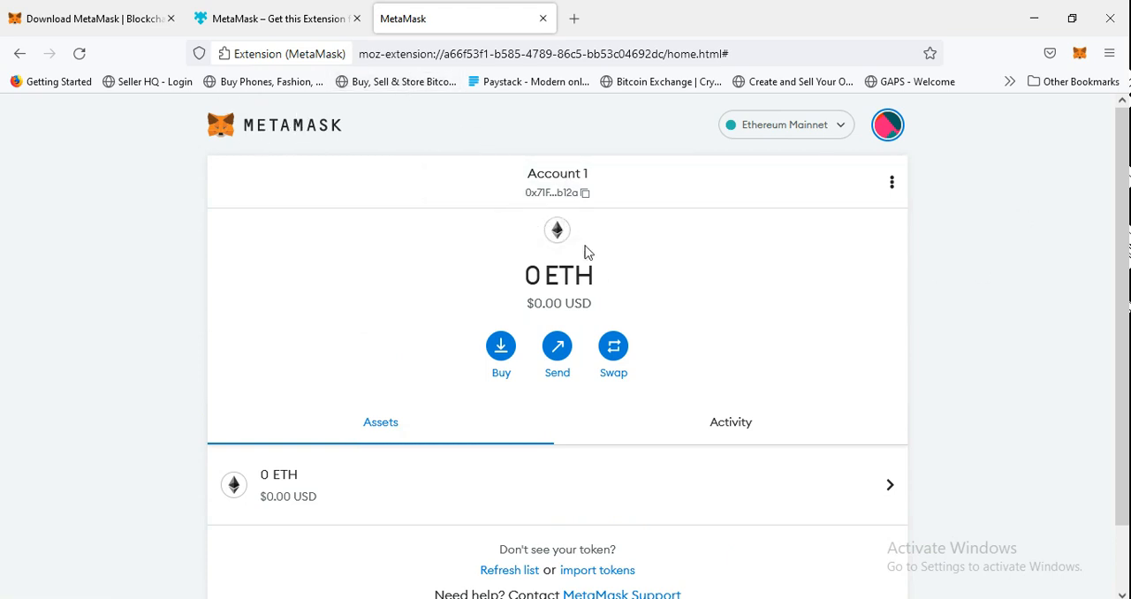
click(584, 202)
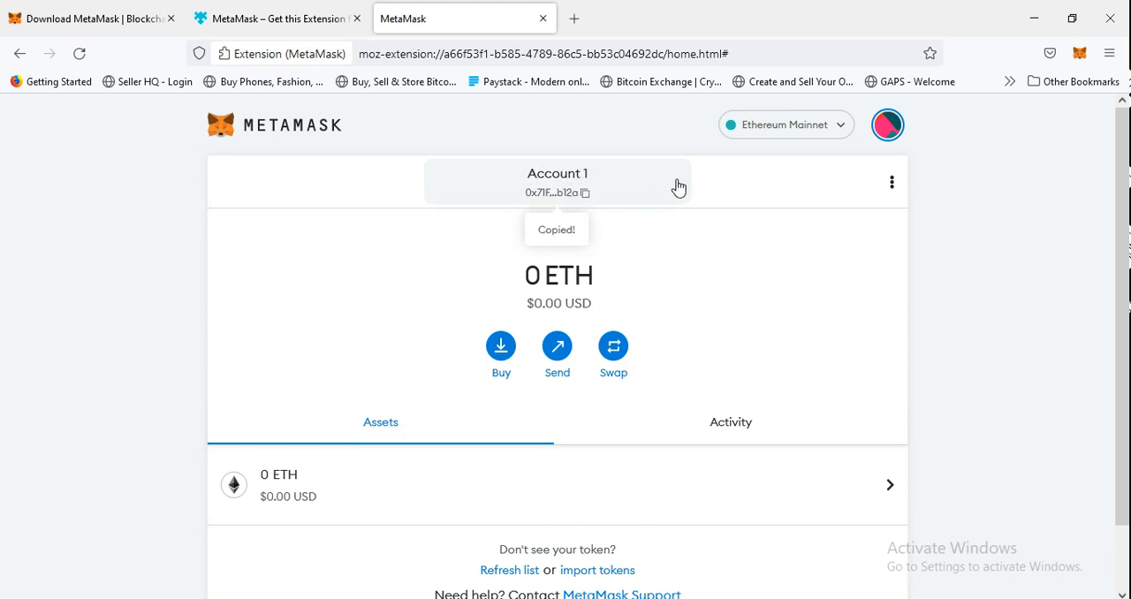
click(891, 186)
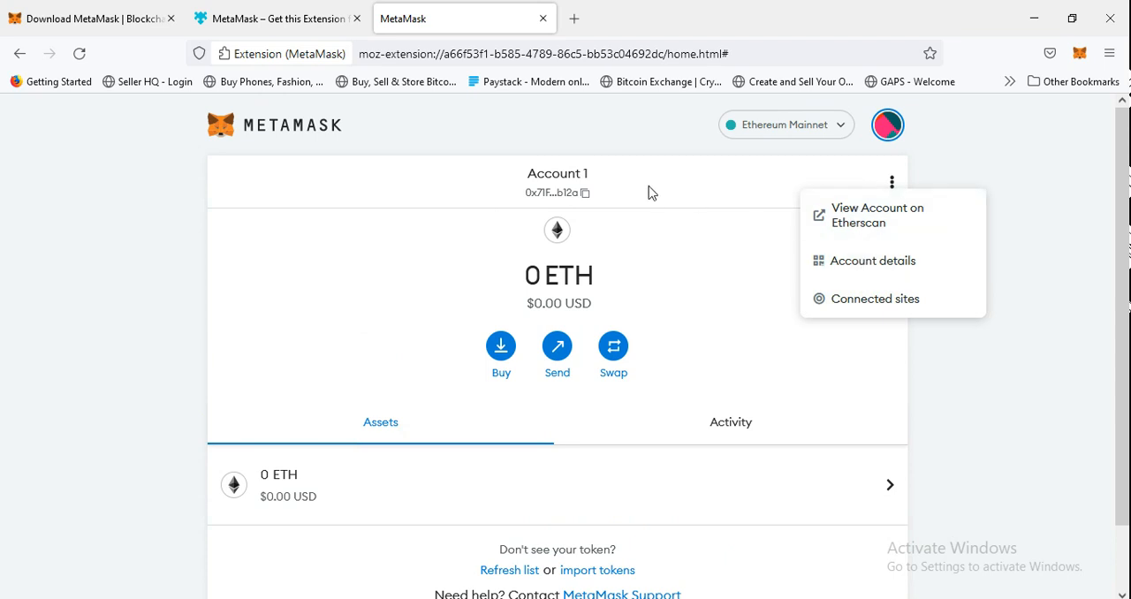
click(574, 179)
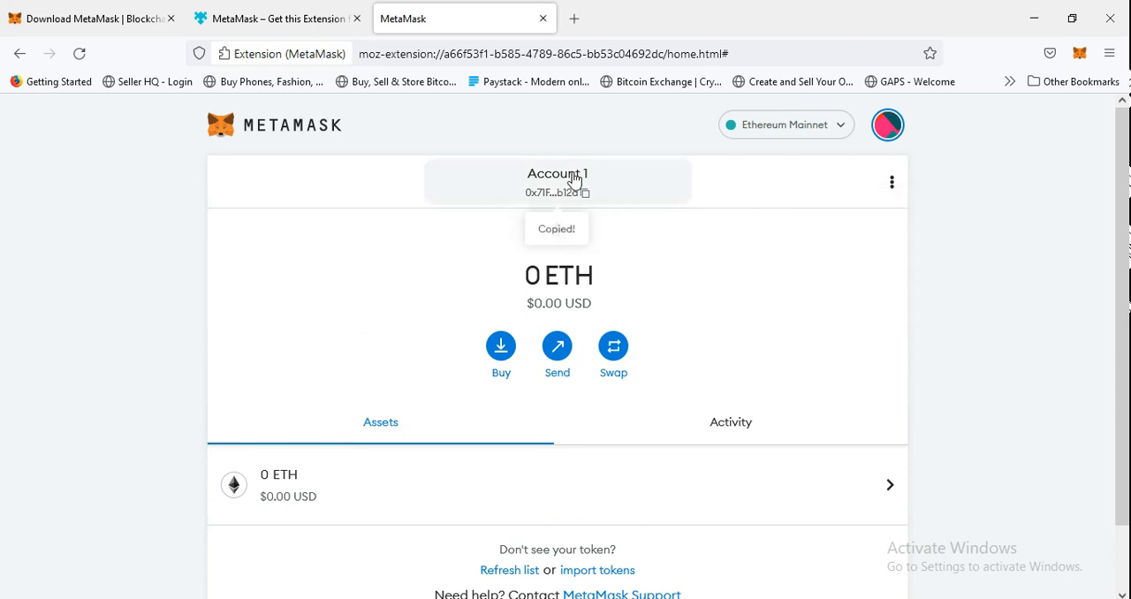
click(891, 130)
click(788, 222)
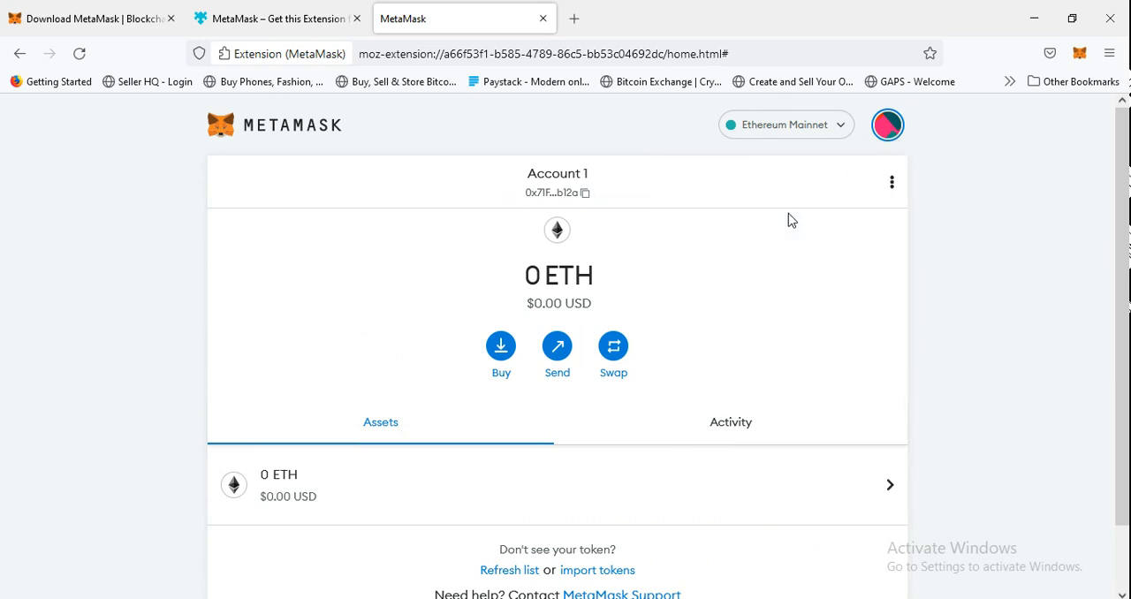
scroll(662, 293, down, 2)
scroll(665, 295, up, 2)
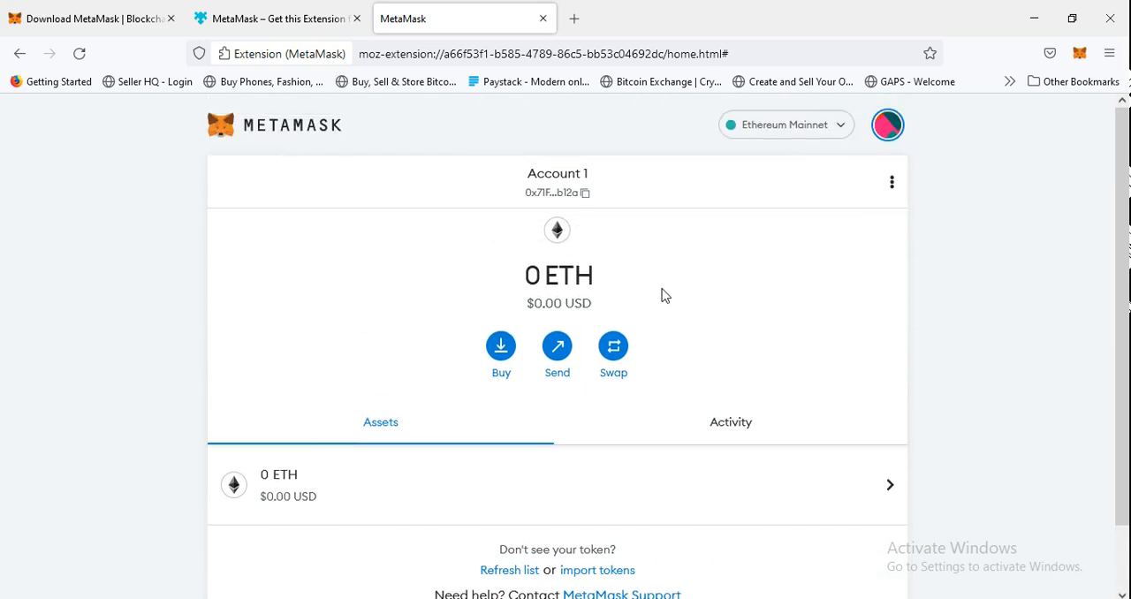
Rename Account 1 to "Cryptoprof's Demo Wallet" in its account details and close the details.
click(892, 183)
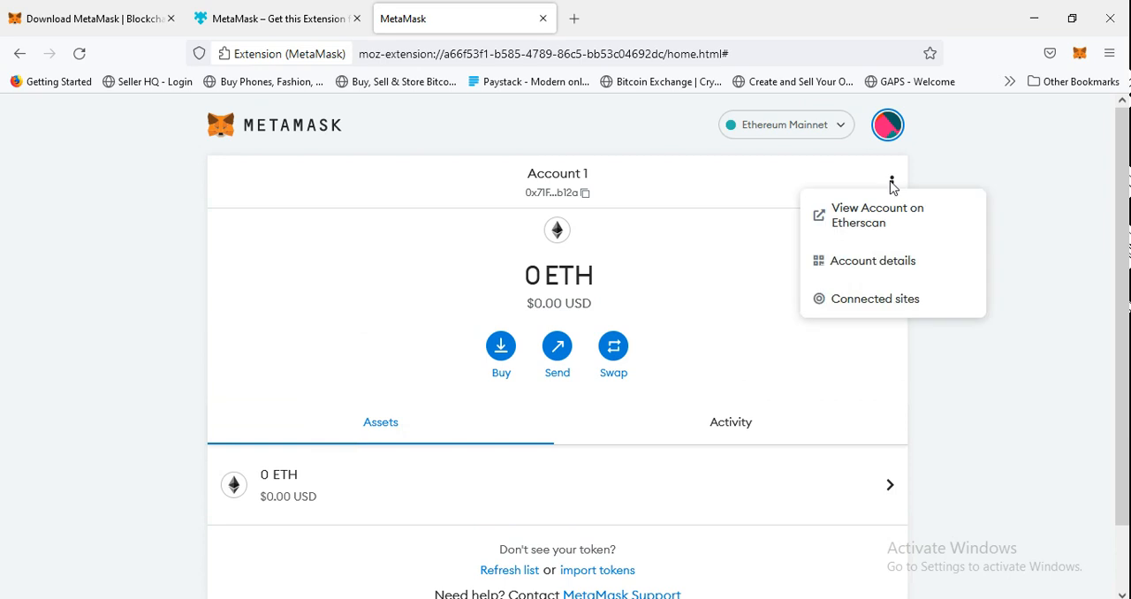
click(838, 262)
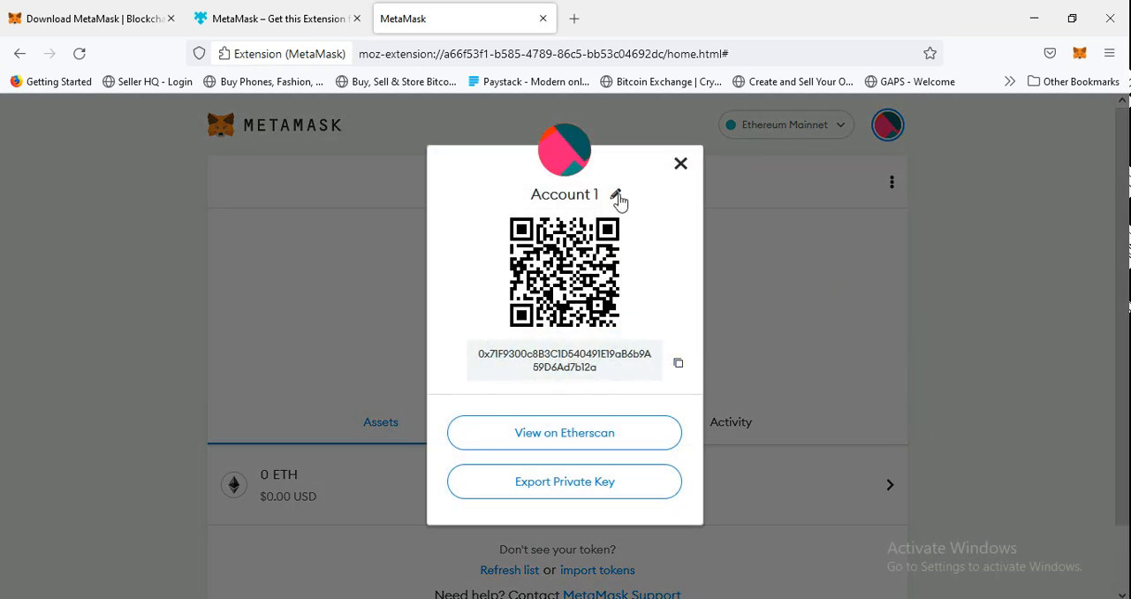
click(618, 196)
key(BackSpace)
key(BackSpace)
key(BackSpace)
key(BackSpace)
key(BackSpace)
key(BackSpace)
key(BackSpace)
key(BackSpace)
key(BackSpace)
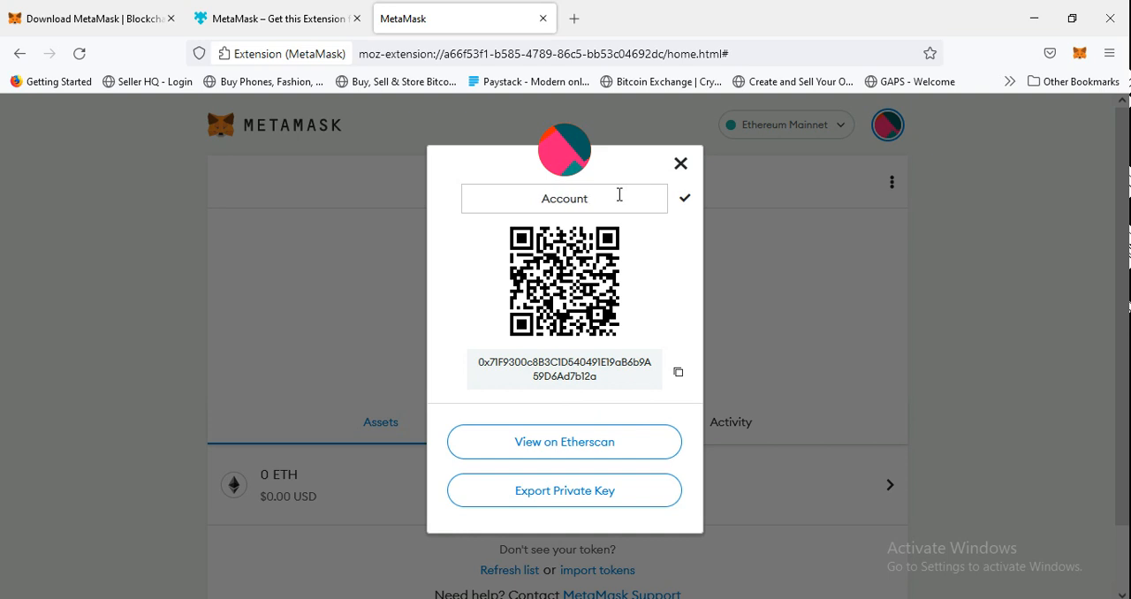
text(Demo Wallet)
key(Left)
key(Left)
key(Left)
key(Left)
key(Left)
key(Left)
key(Left)
text(Cryptop)
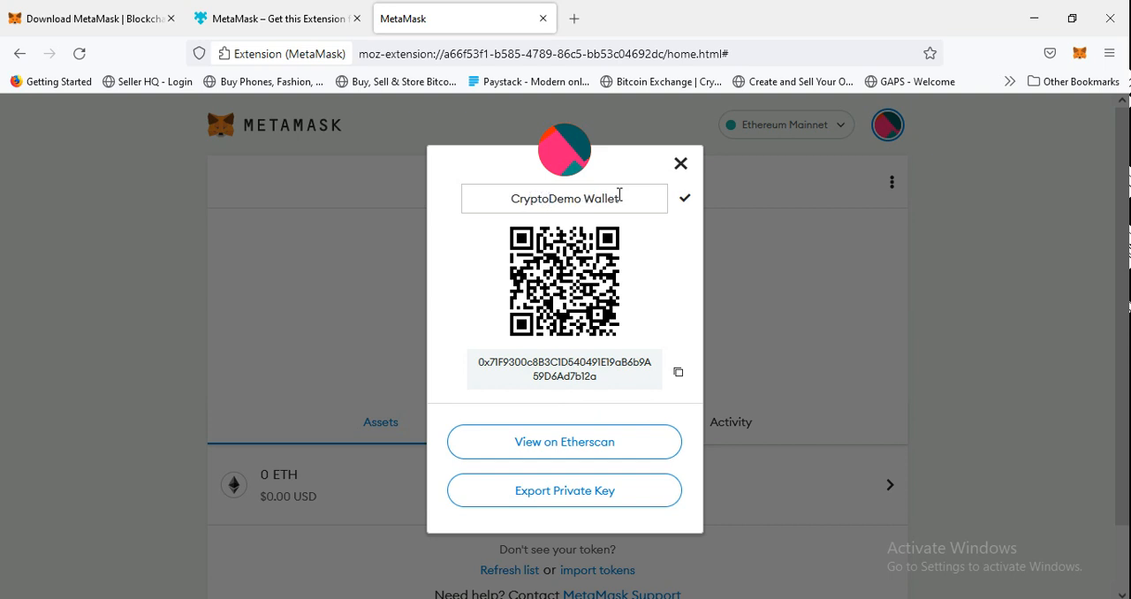
text(rof)
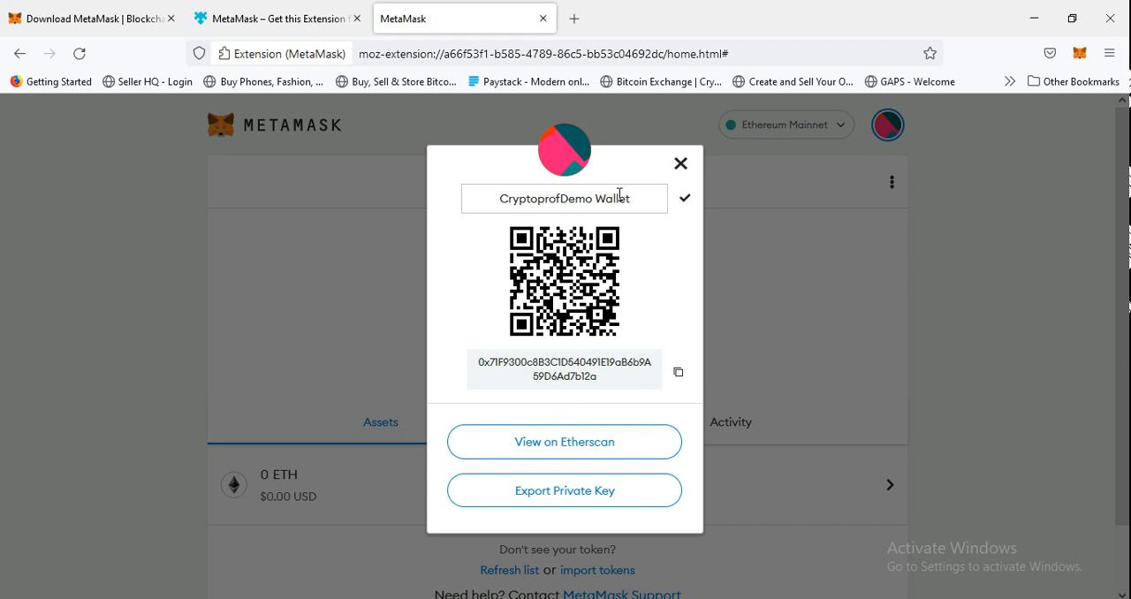
text('s)
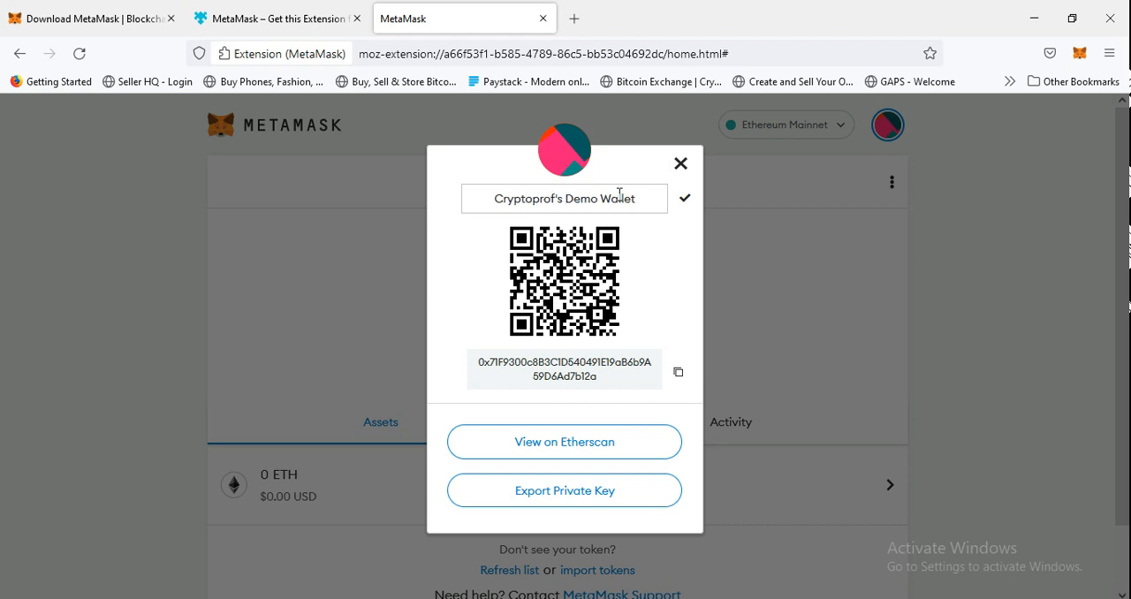
click(685, 202)
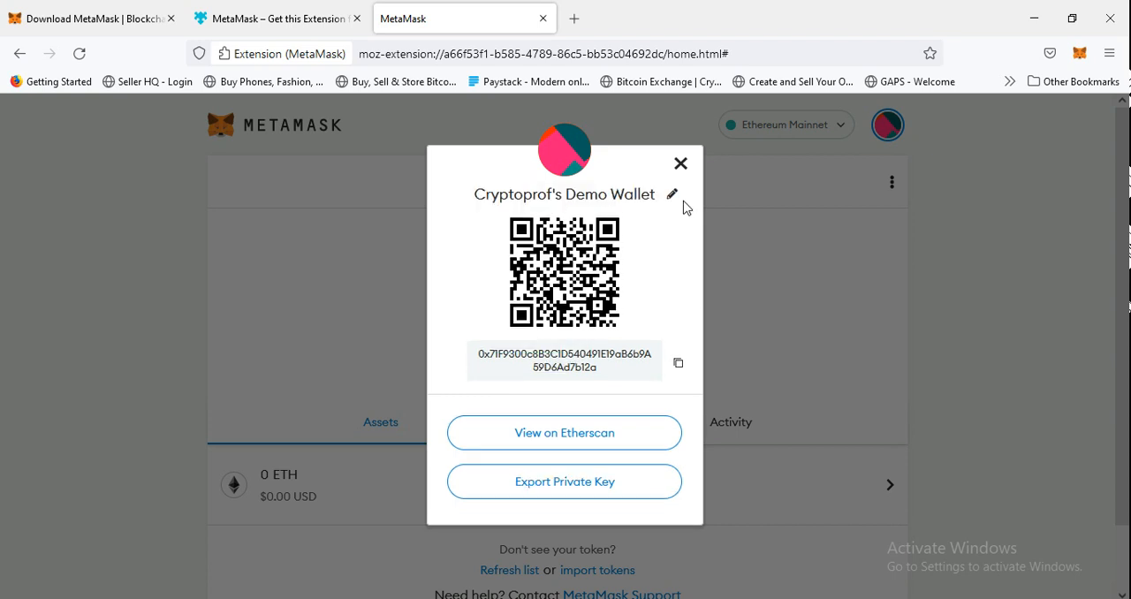
click(680, 164)
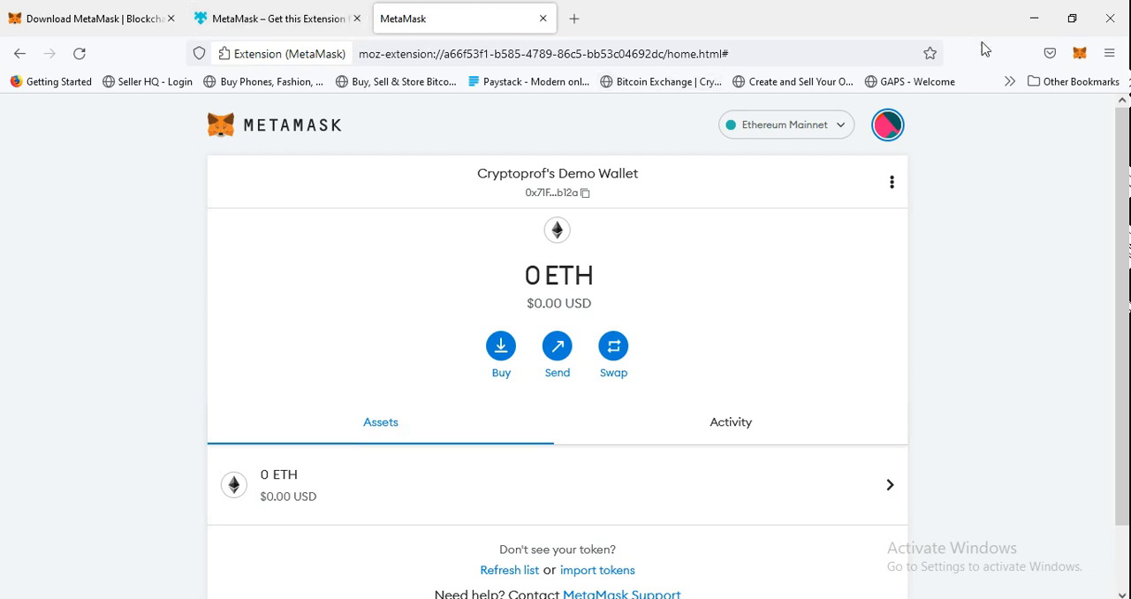
Open the wallet in the MetaMask extension popup.
click(1079, 56)
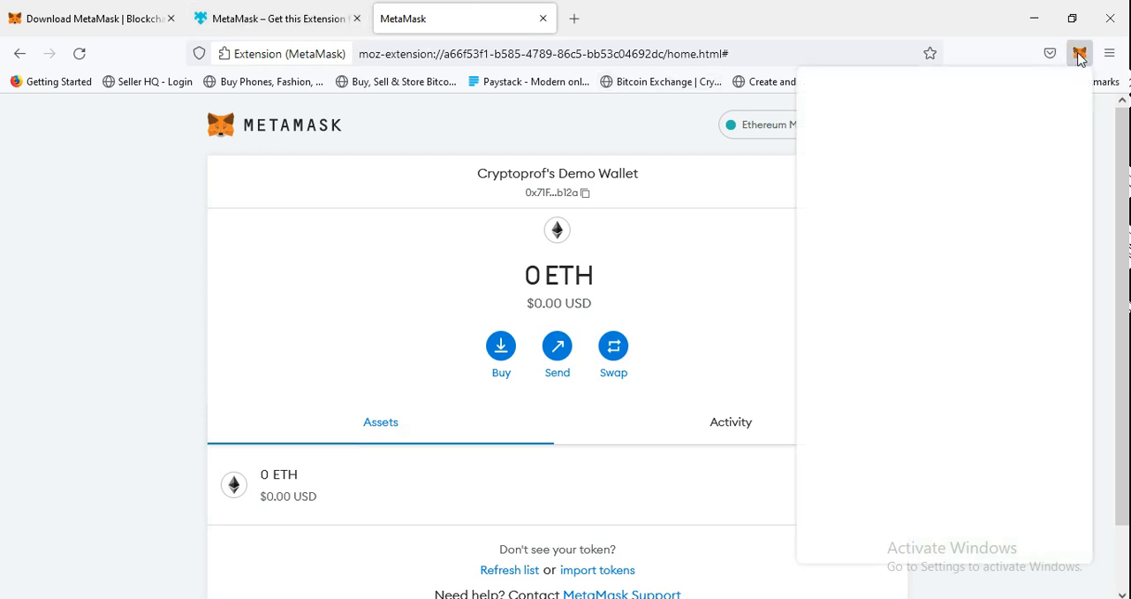